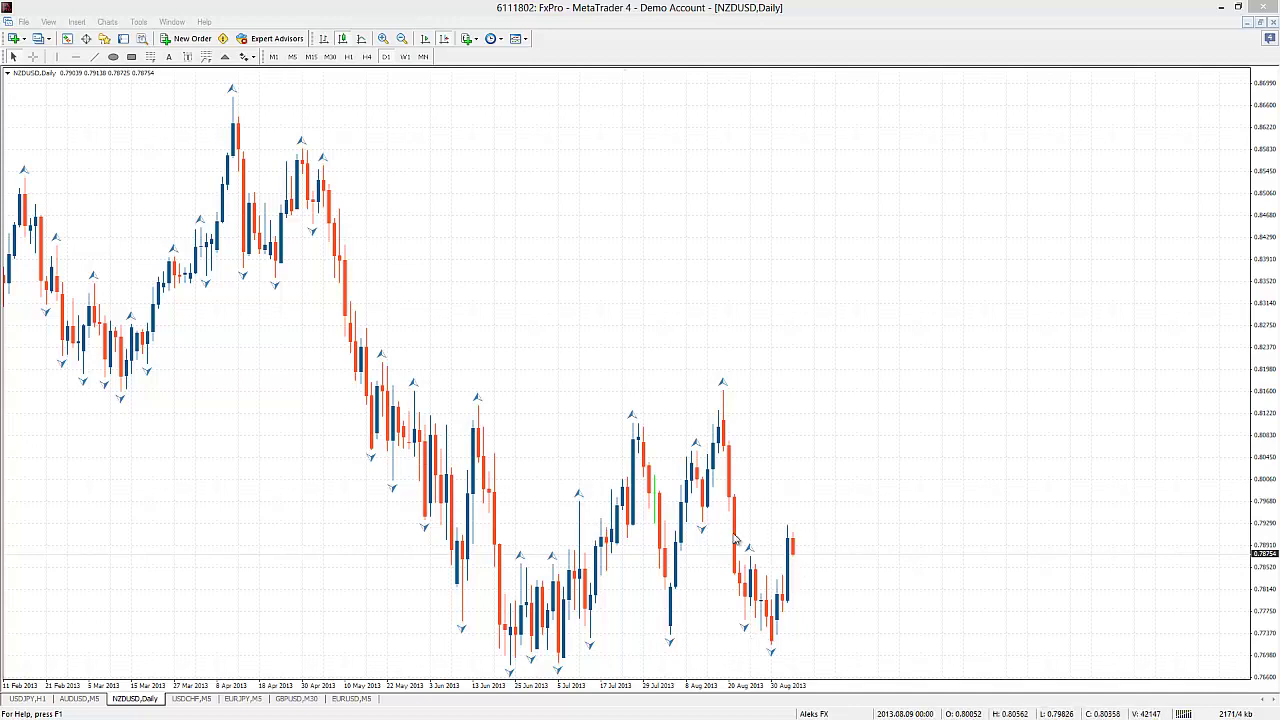
Step: Draw three level lines on the NZDUSD daily chart: the swing highs, the lows and the higher resistance
click(94, 56)
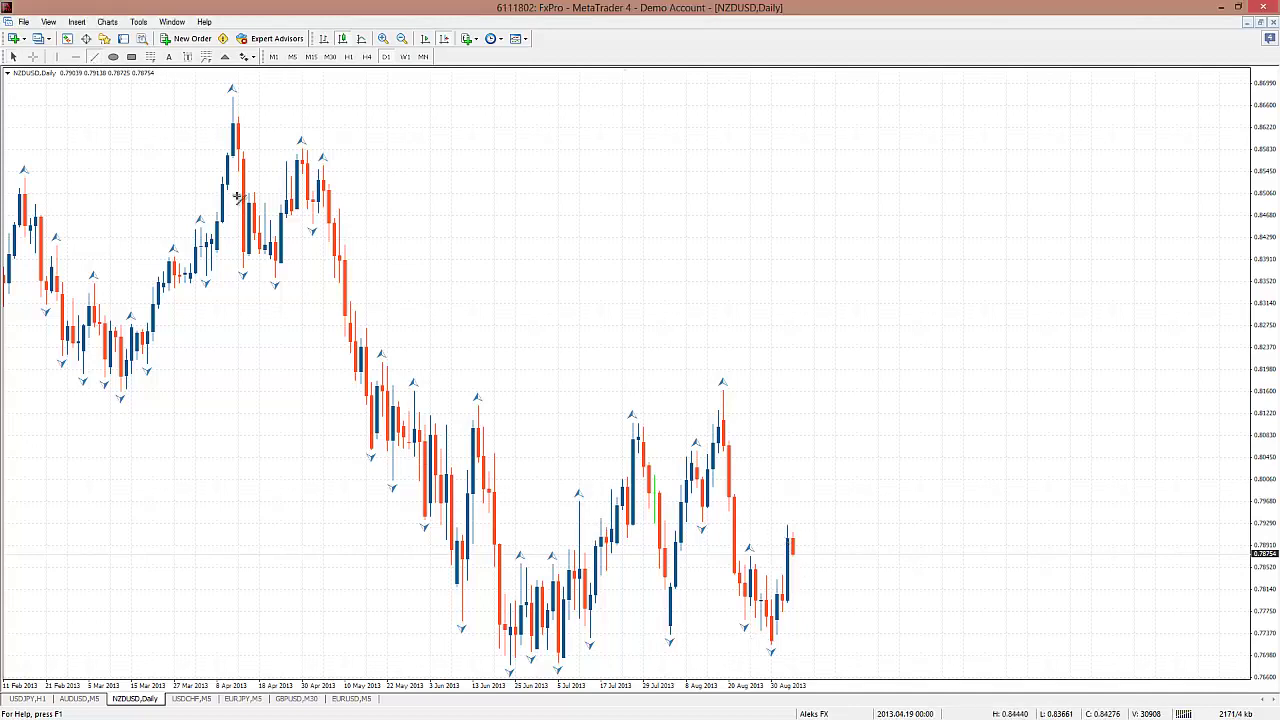
drag(534, 531, 815, 532)
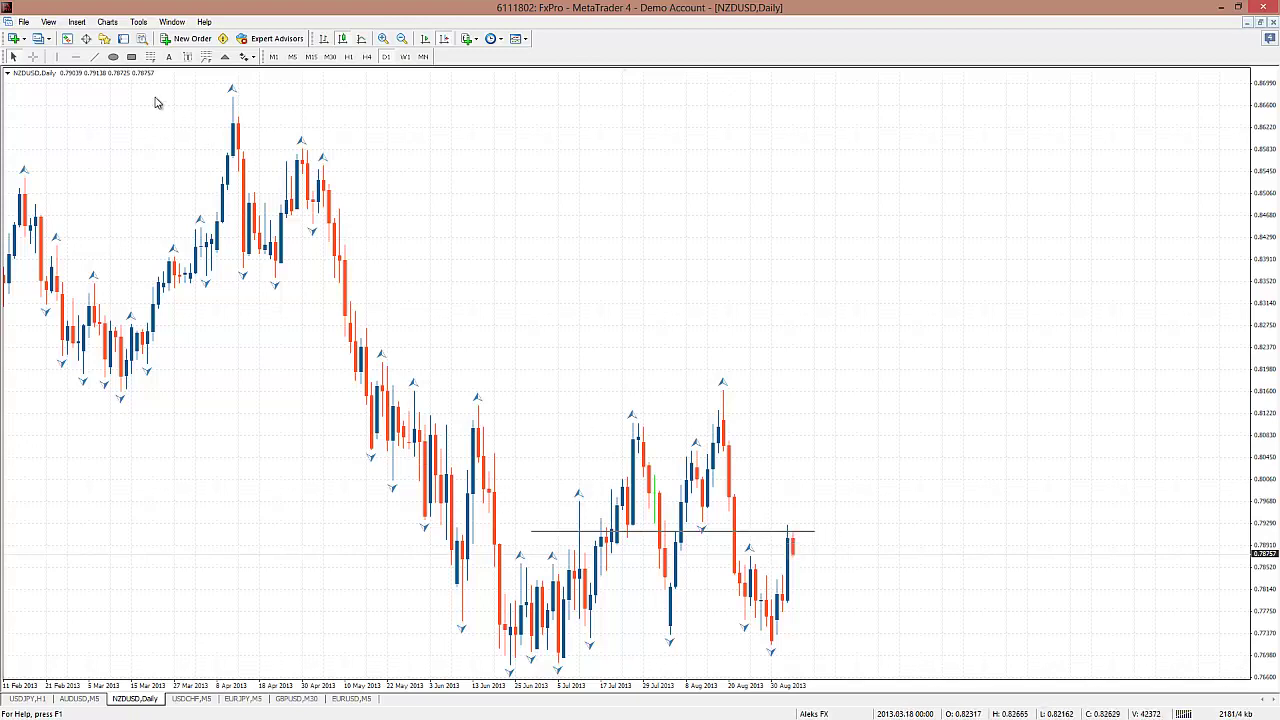
drag(660, 638, 818, 638)
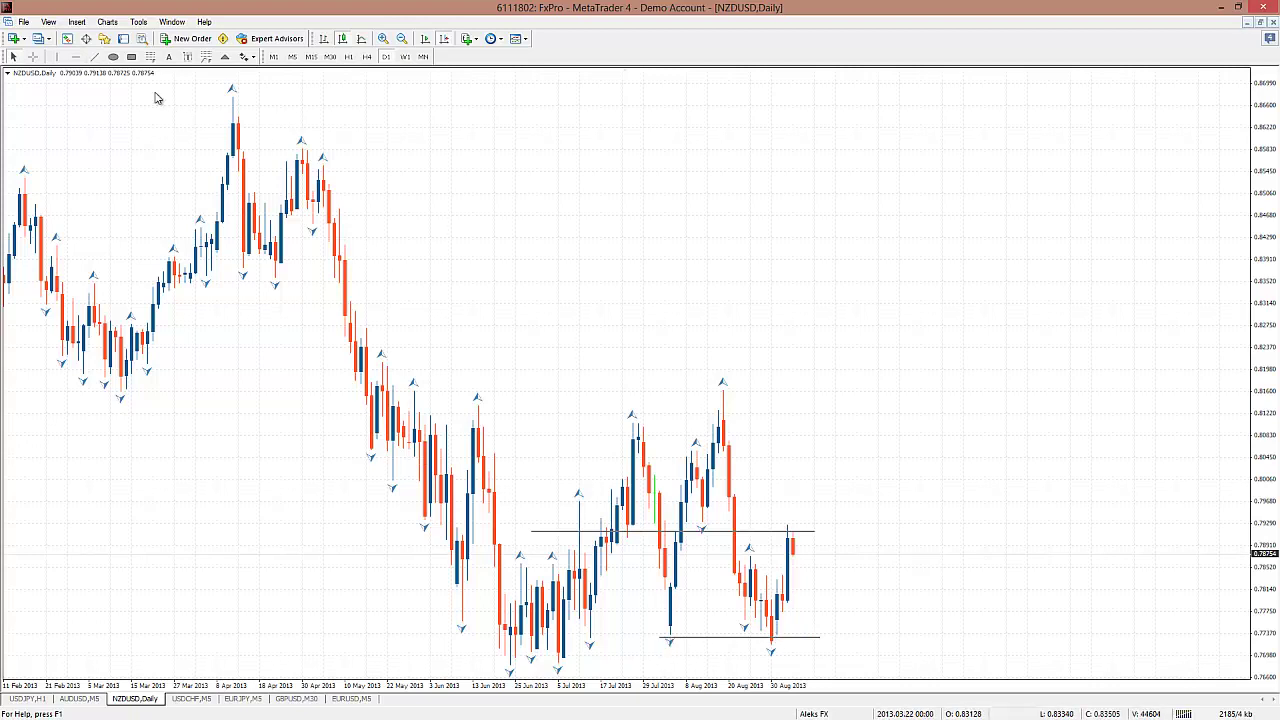
click(94, 57)
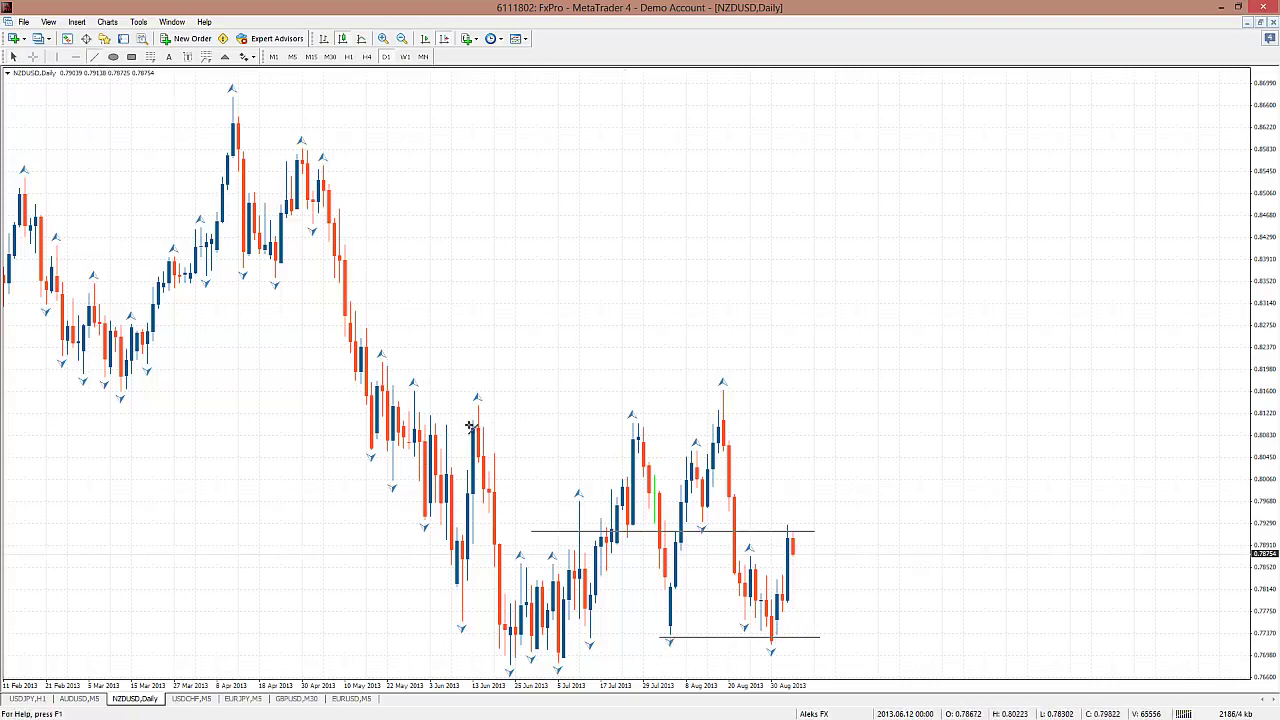
mouse_move(463, 413)
mouse_down()
mouse_move(846, 420)
mouse_move(760, 412)
mouse_up()
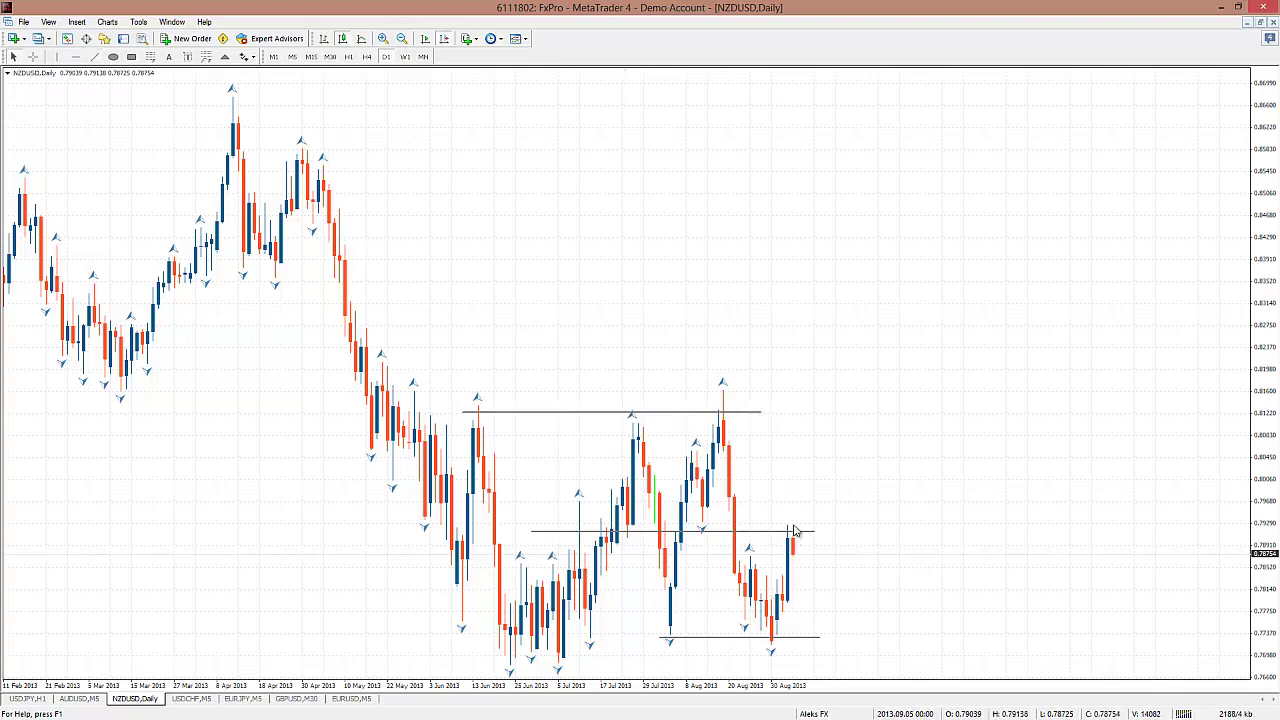
Step: Show the most recent NZDUSD bars, passing through H4 and ending on the M30 timeframe
click(367, 57)
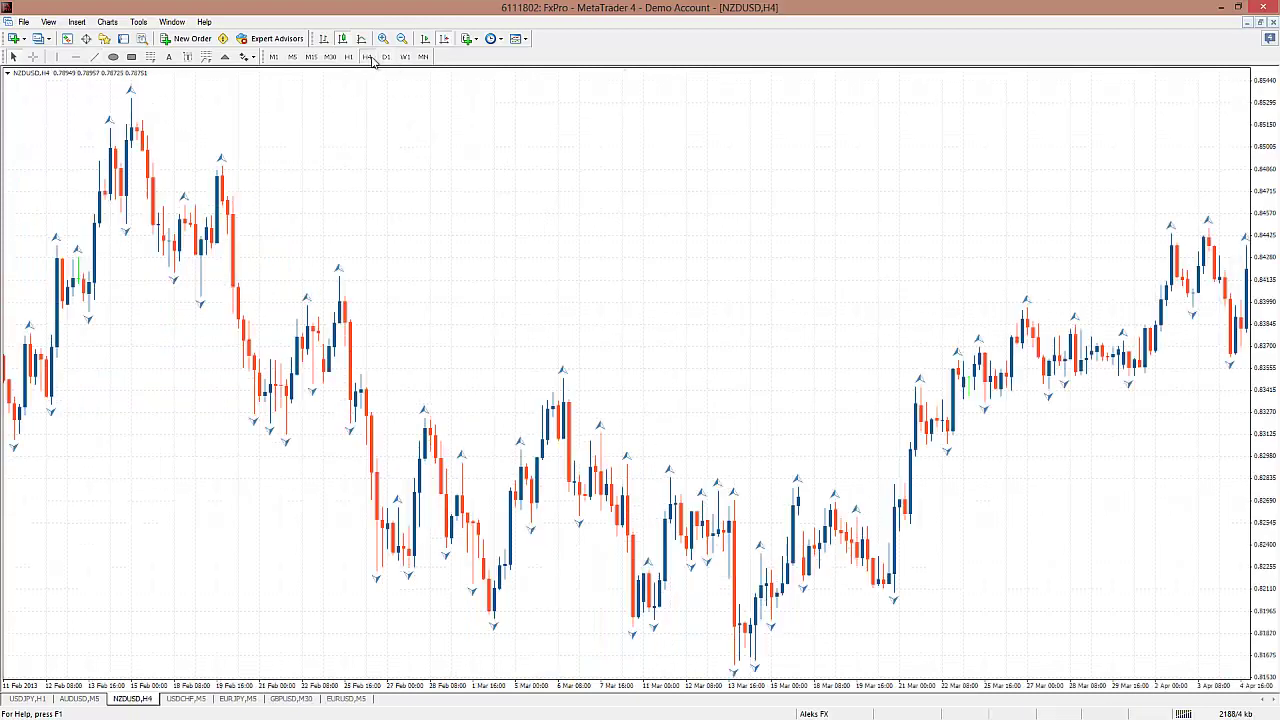
click(446, 40)
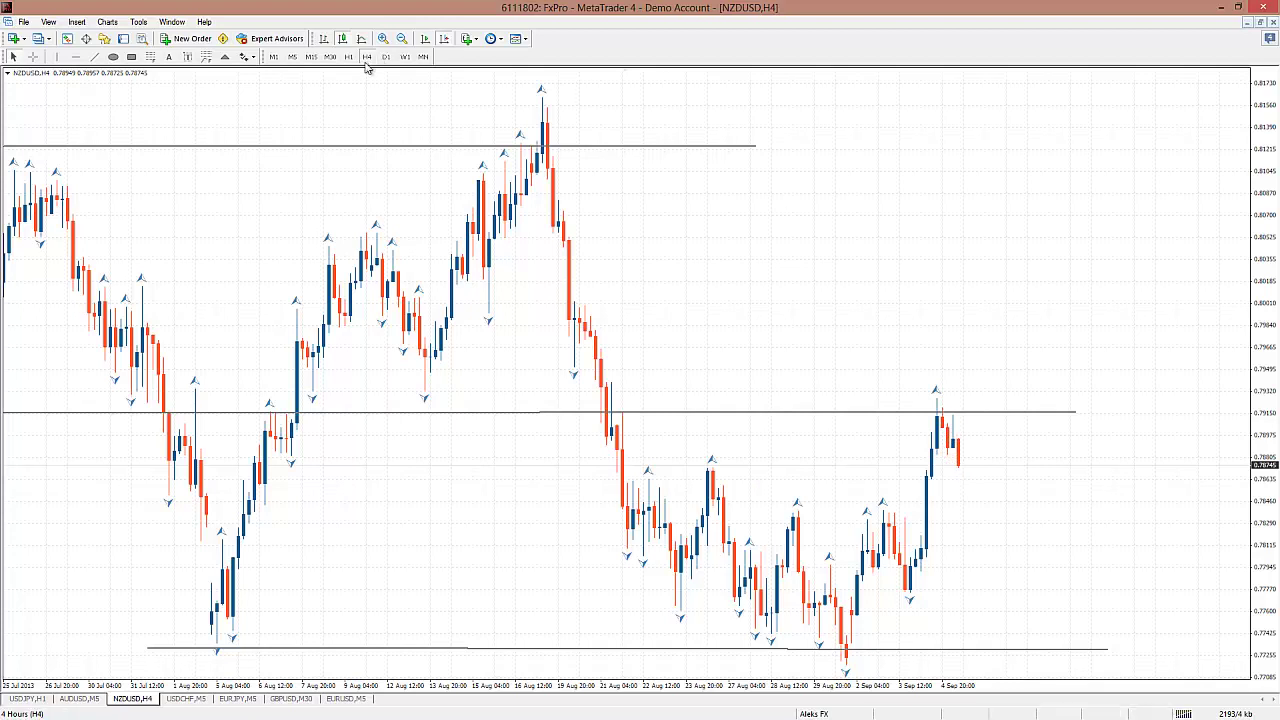
click(330, 56)
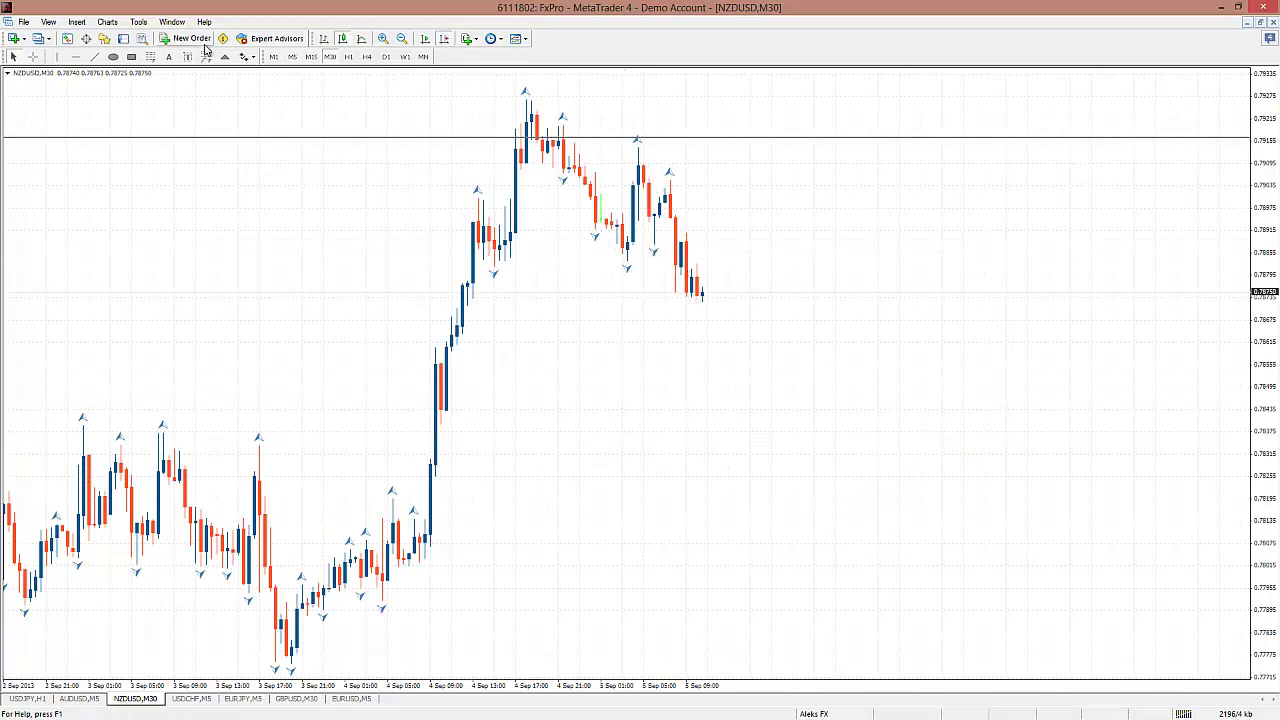
Step: Place a horizontal line near 0.7905 and switch the chart to 5-minute candles
click(76, 56)
drag(640, 191, 675, 180)
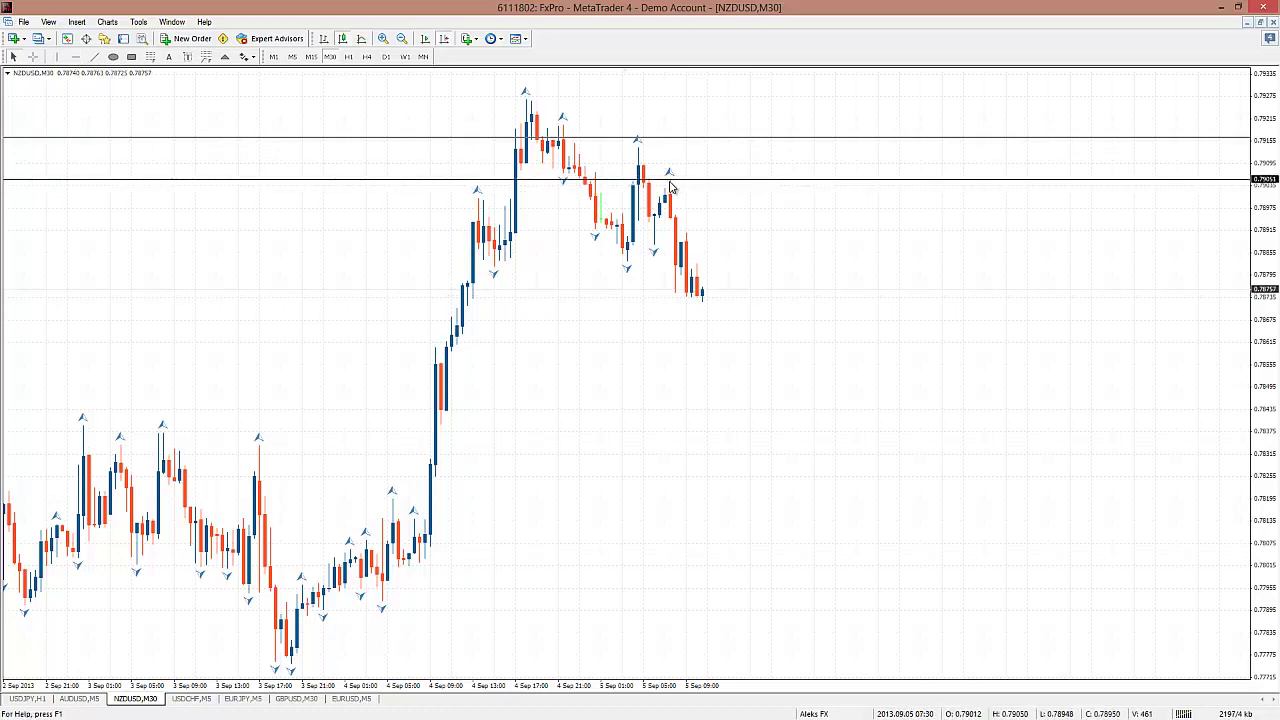
click(293, 57)
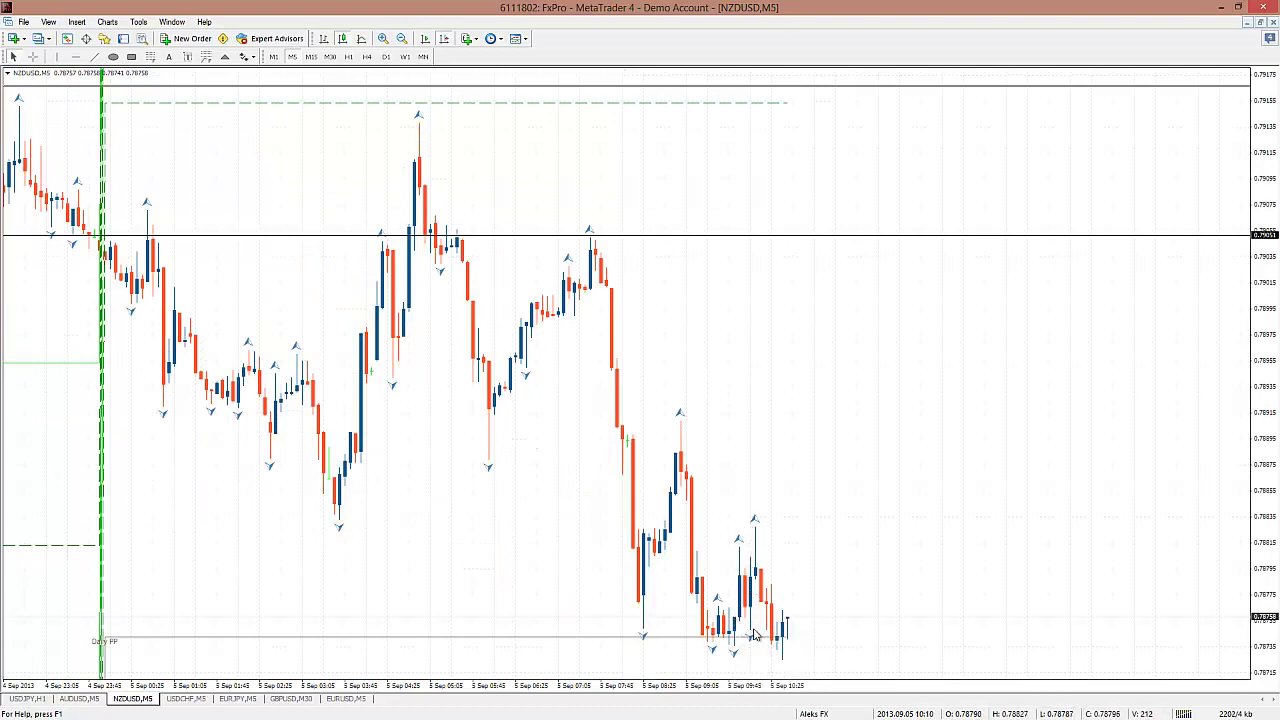
Step: Add a horizontal line at about 0.78747 and read prices with the crosshair
click(920, 630)
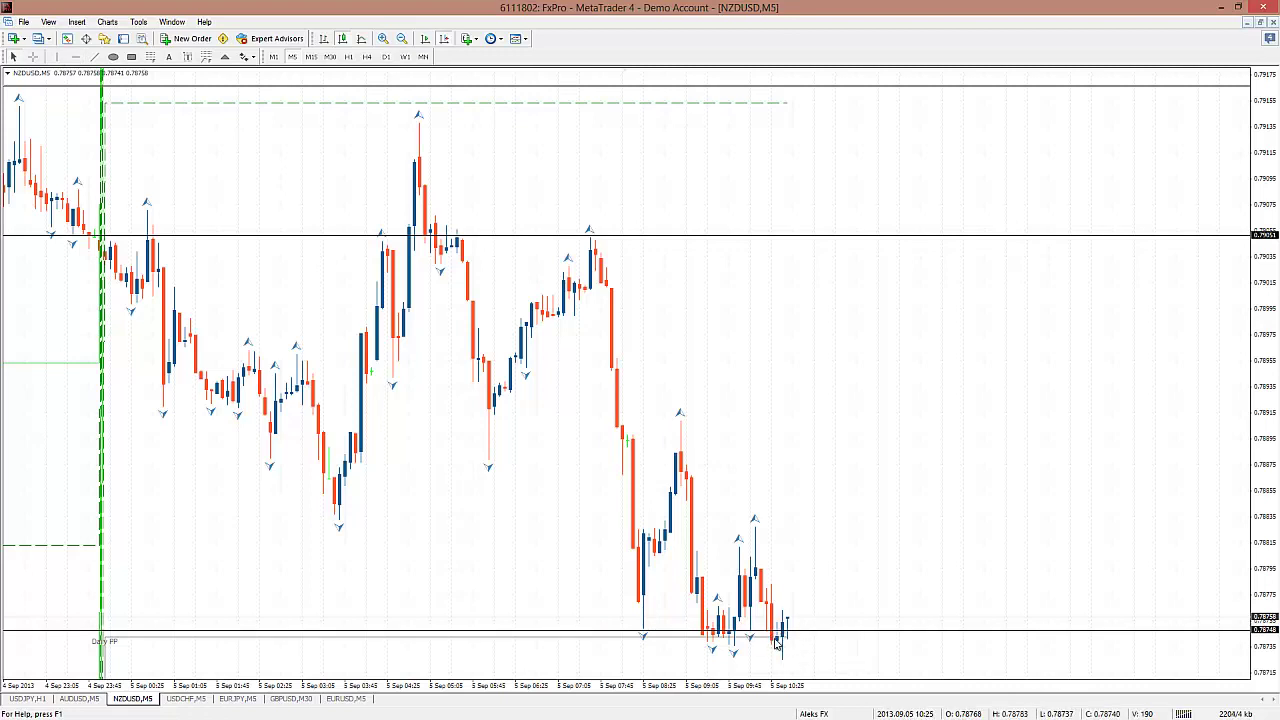
scroll(805, 648, up, 2)
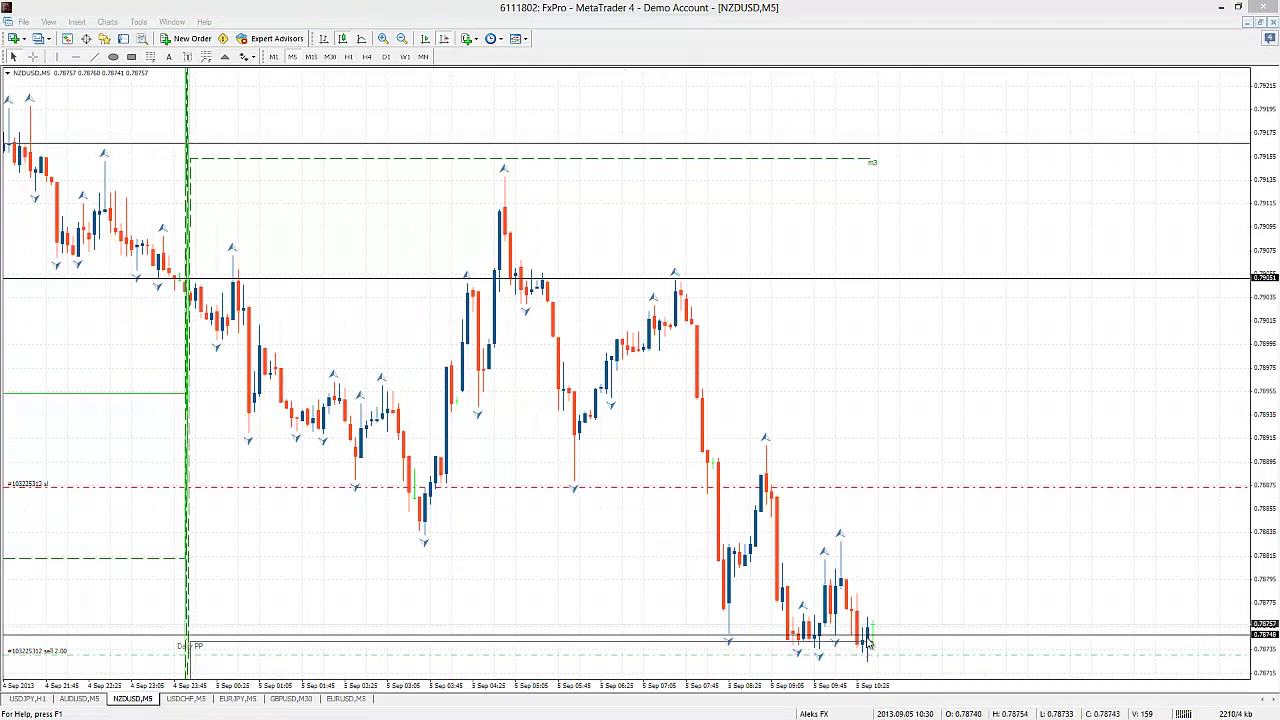
middle_click(858, 527)
middle_click(866, 492)
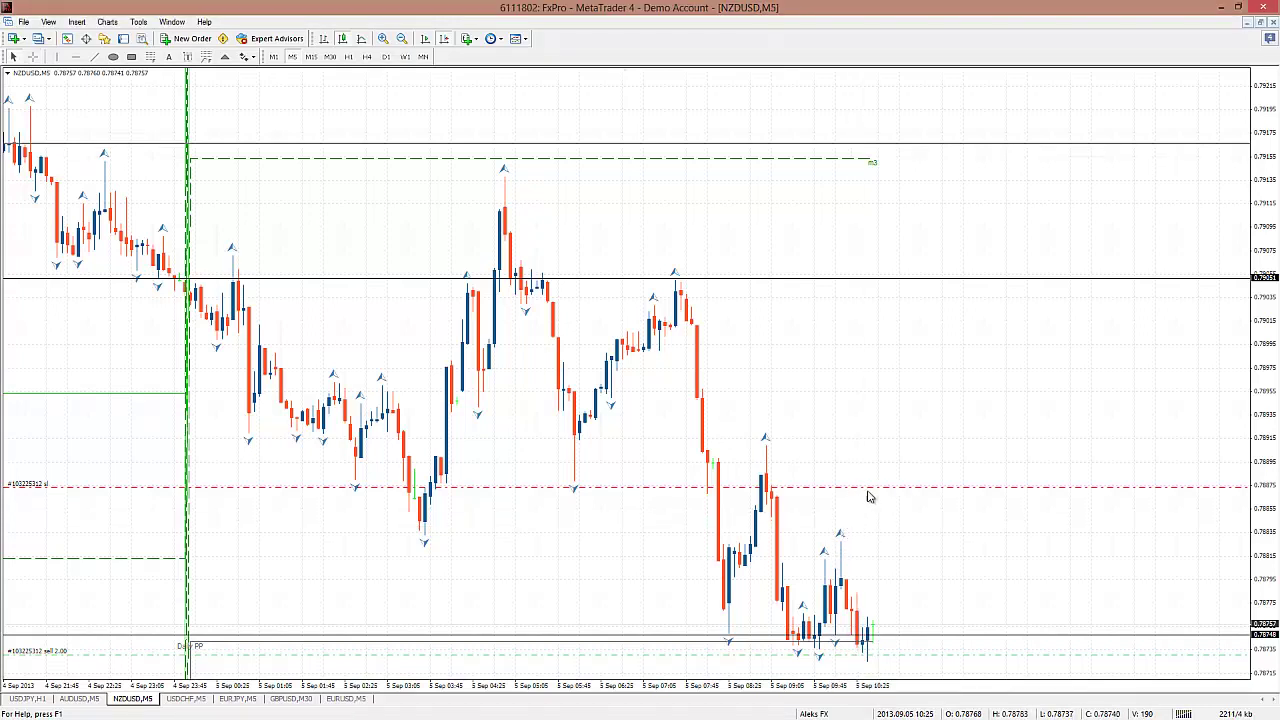
Step: Rescale the price axis and show the Terminal listing the 2.00-lot sell at 0.78731
drag(1263, 520, 1263, 592)
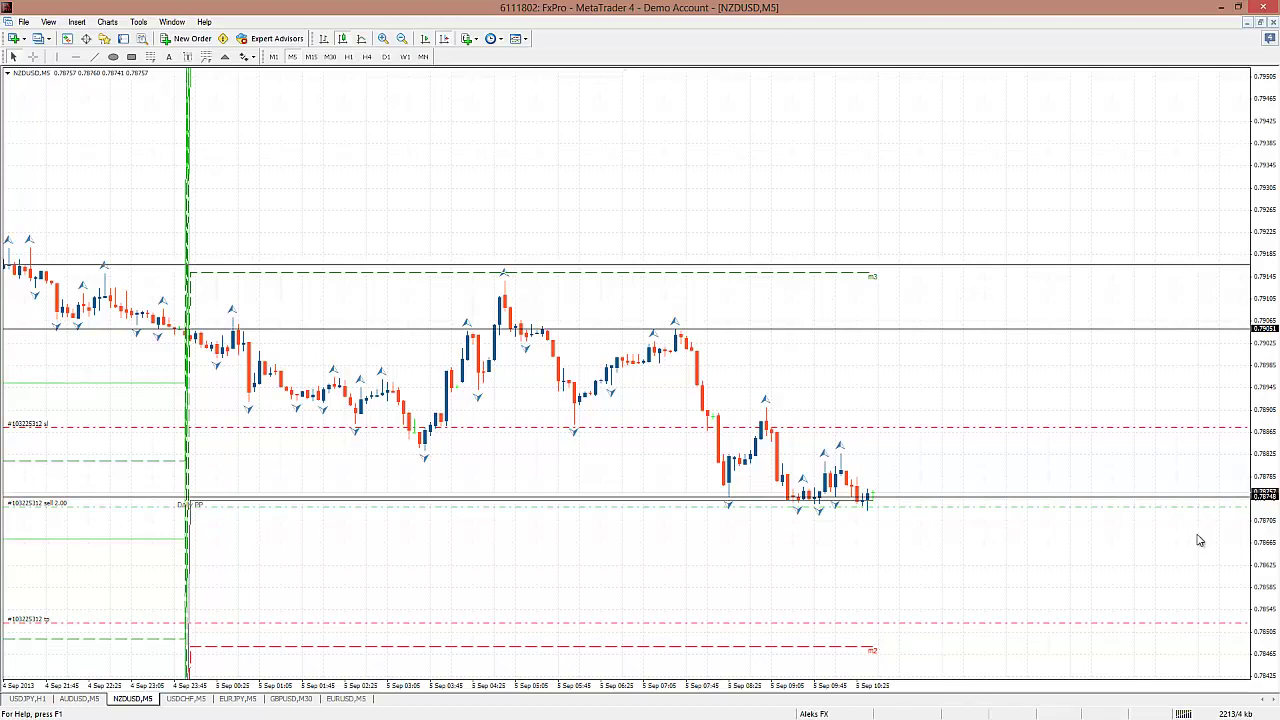
drag(1263, 566, 1270, 440)
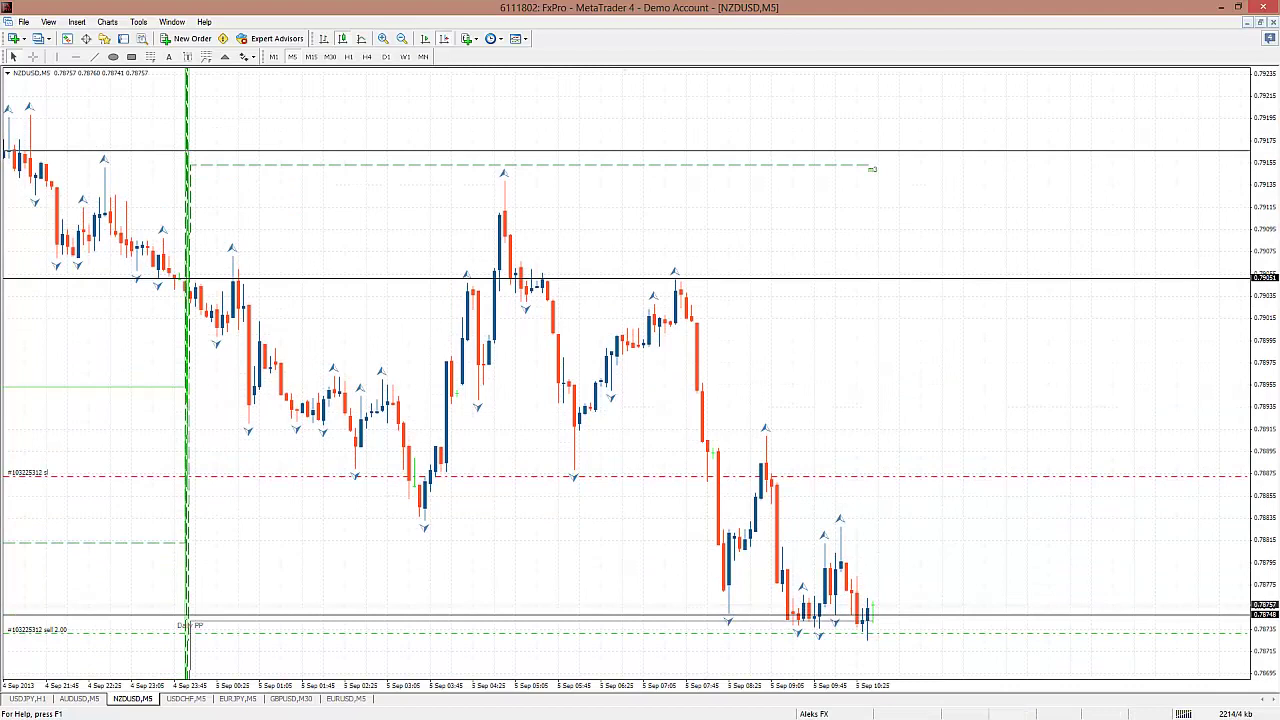
key(Left)
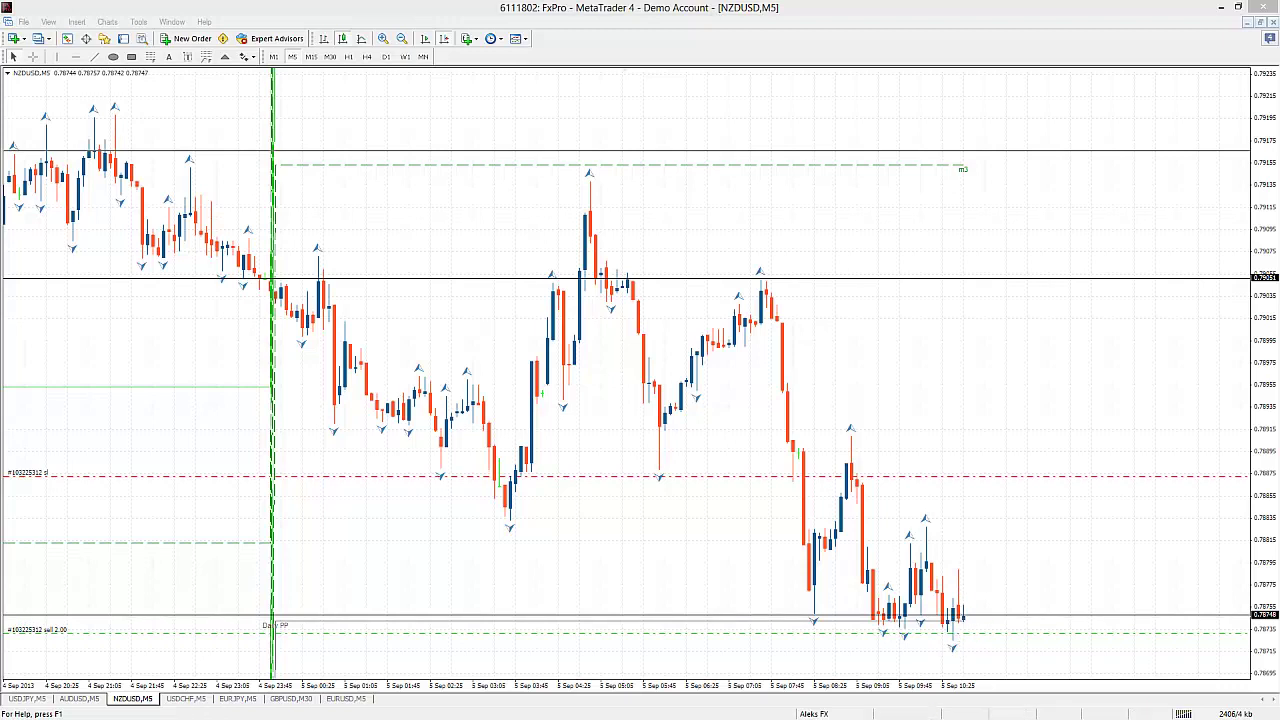
key(ctrl+t)
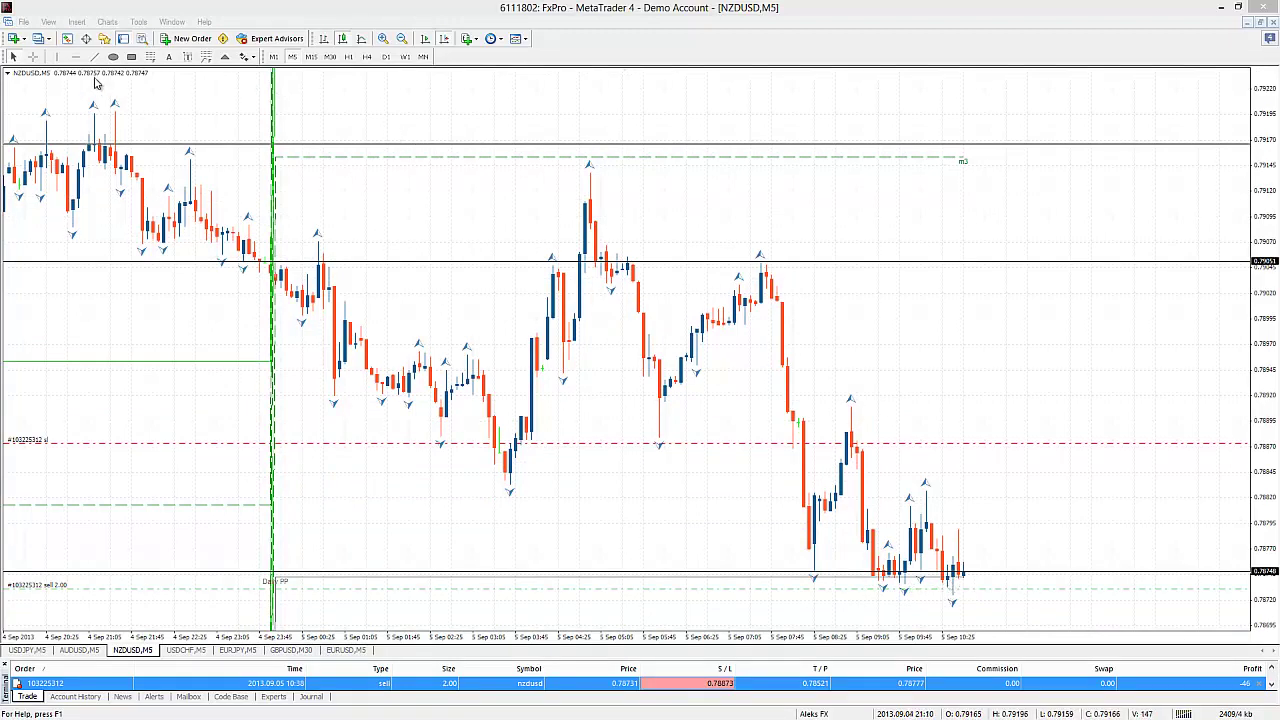
Step: Shade the zone near the recent lows and tighten the sell's stop loss to 0.78834
click(890, 578)
drag(857, 577, 1030, 597)
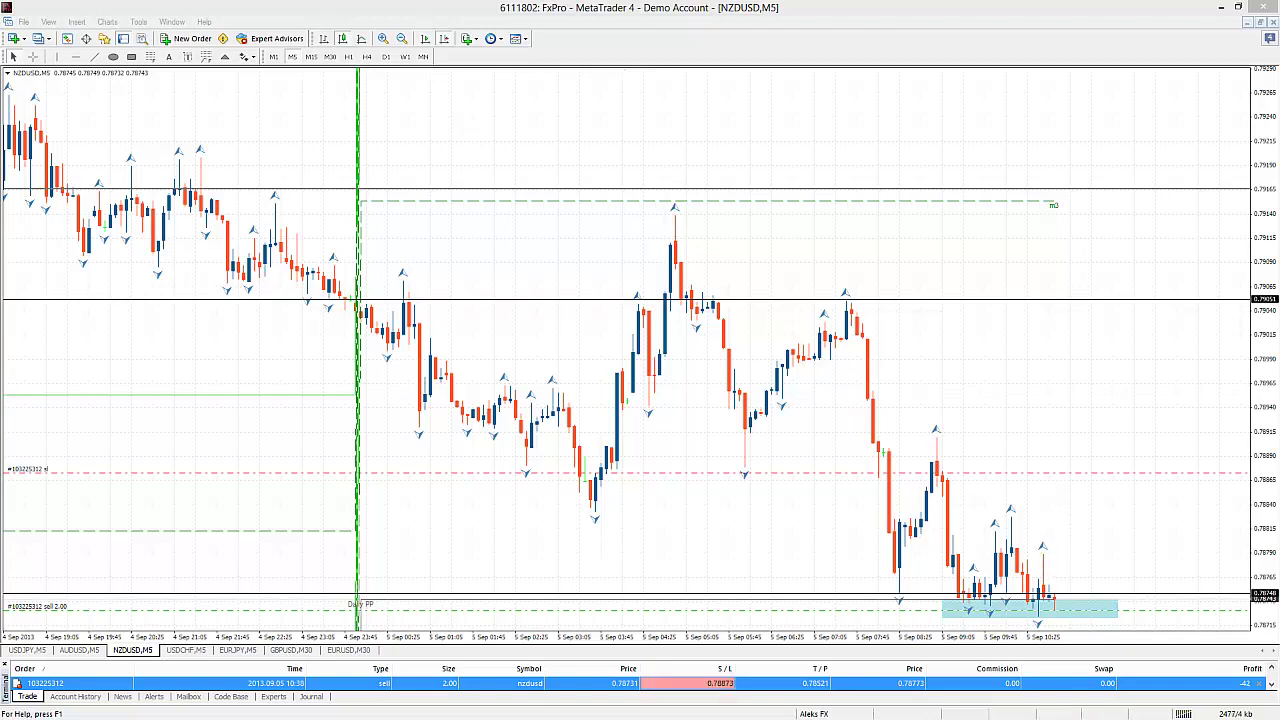
double_click(1060, 604)
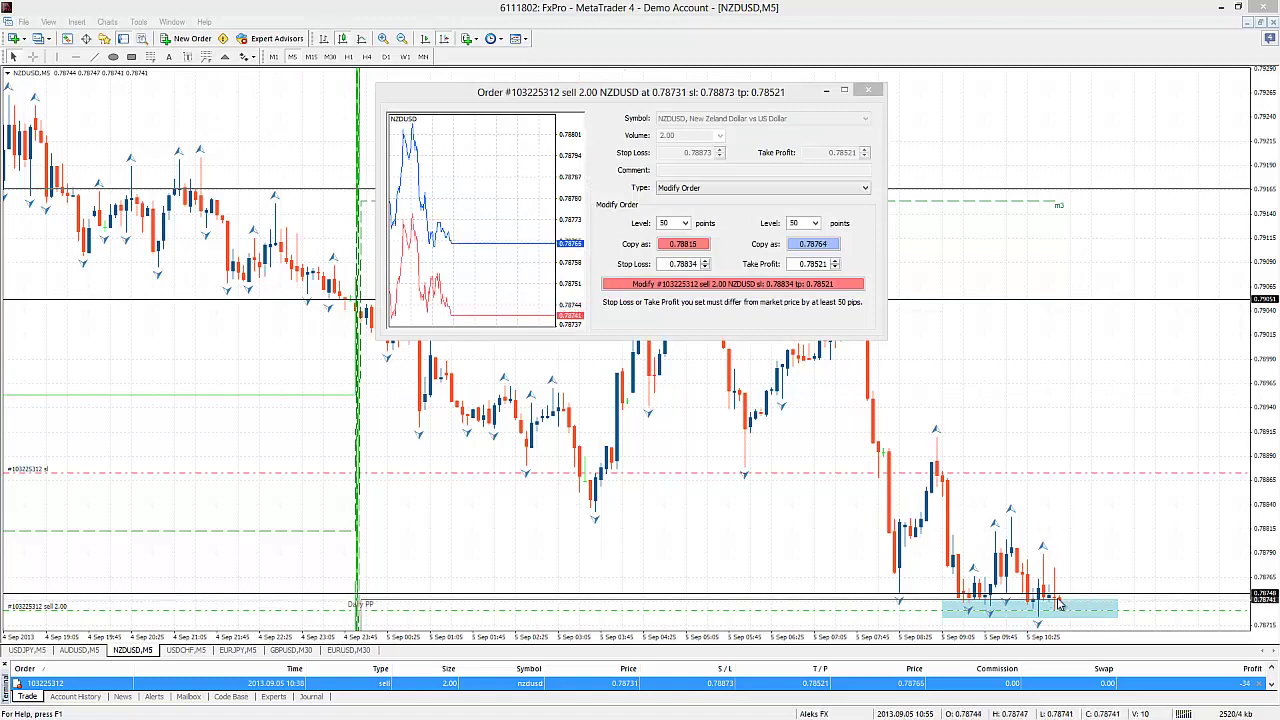
click(728, 285)
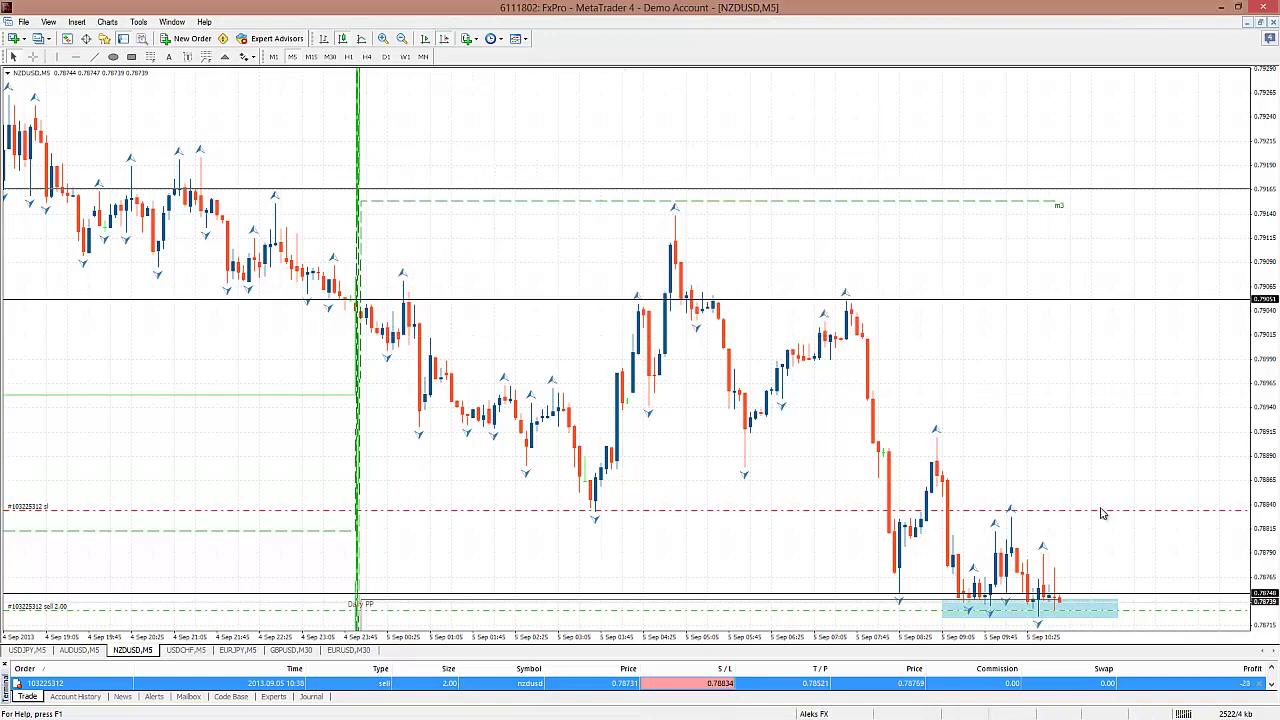
middle_click(1060, 540)
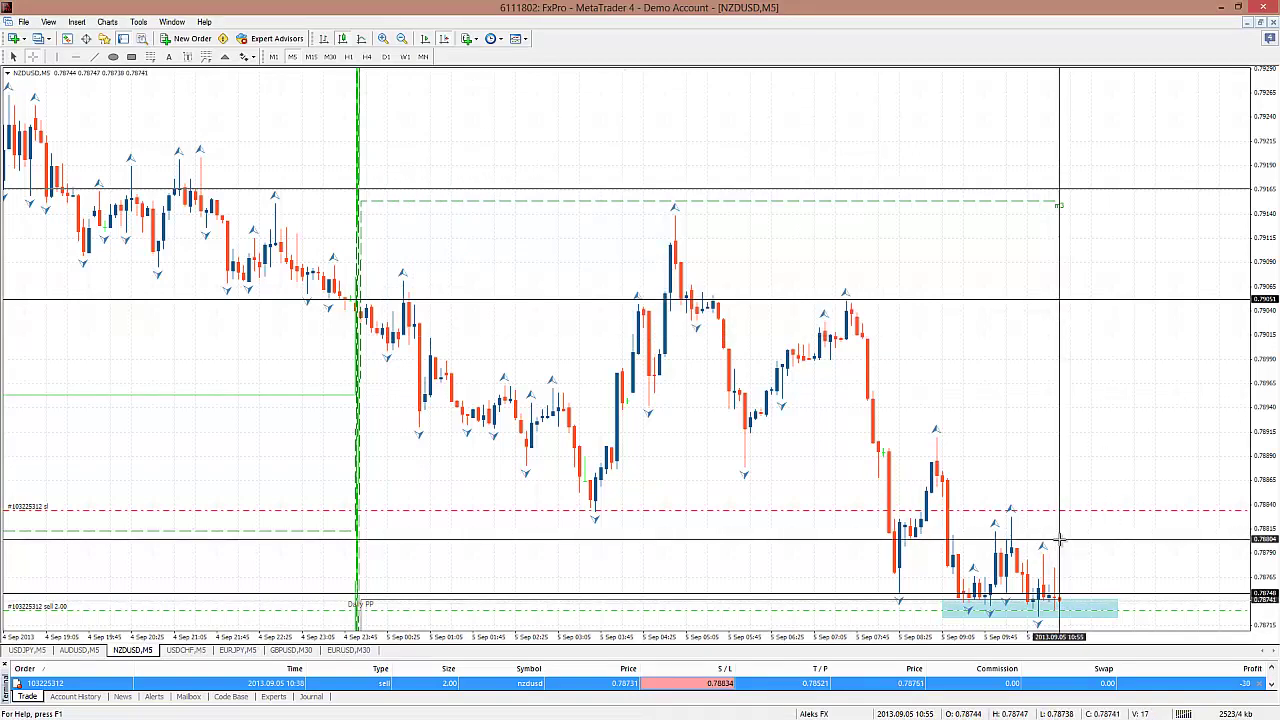
mouse_move(1060, 540)
mouse_down()
mouse_move(1066, 512)
mouse_move(1058, 545)
mouse_up()
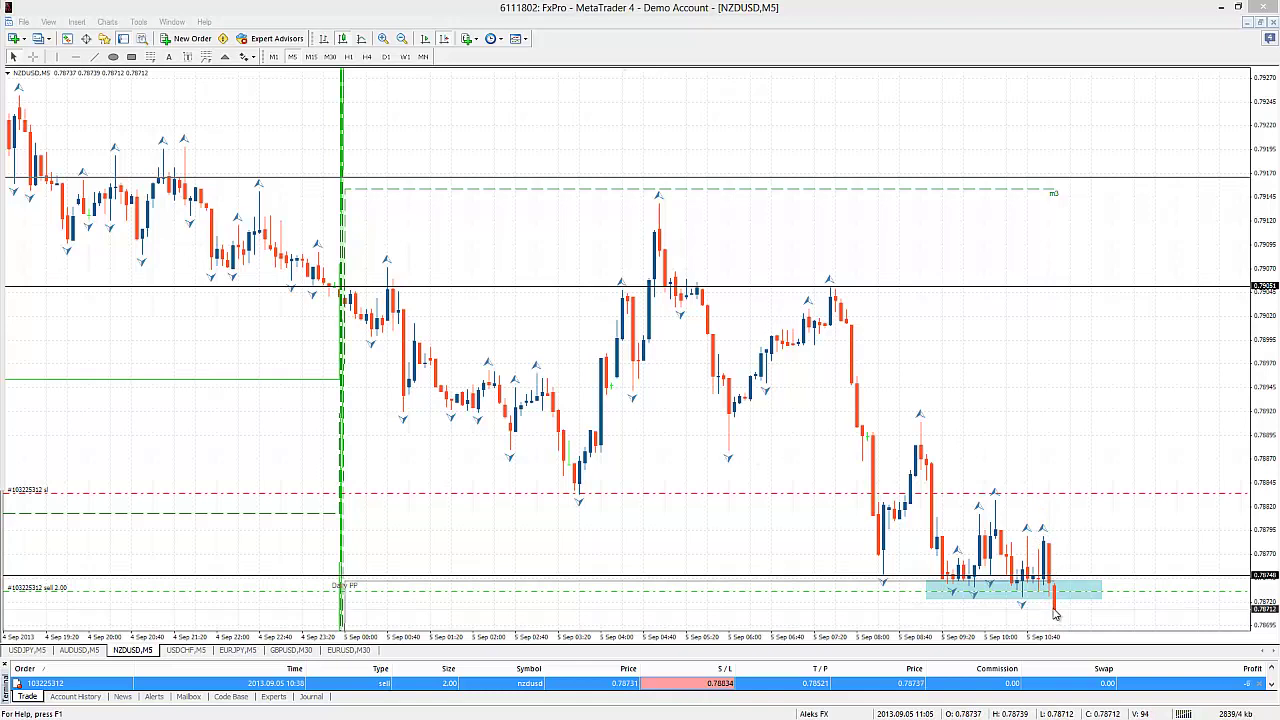
drag(1272, 430, 1020, 632)
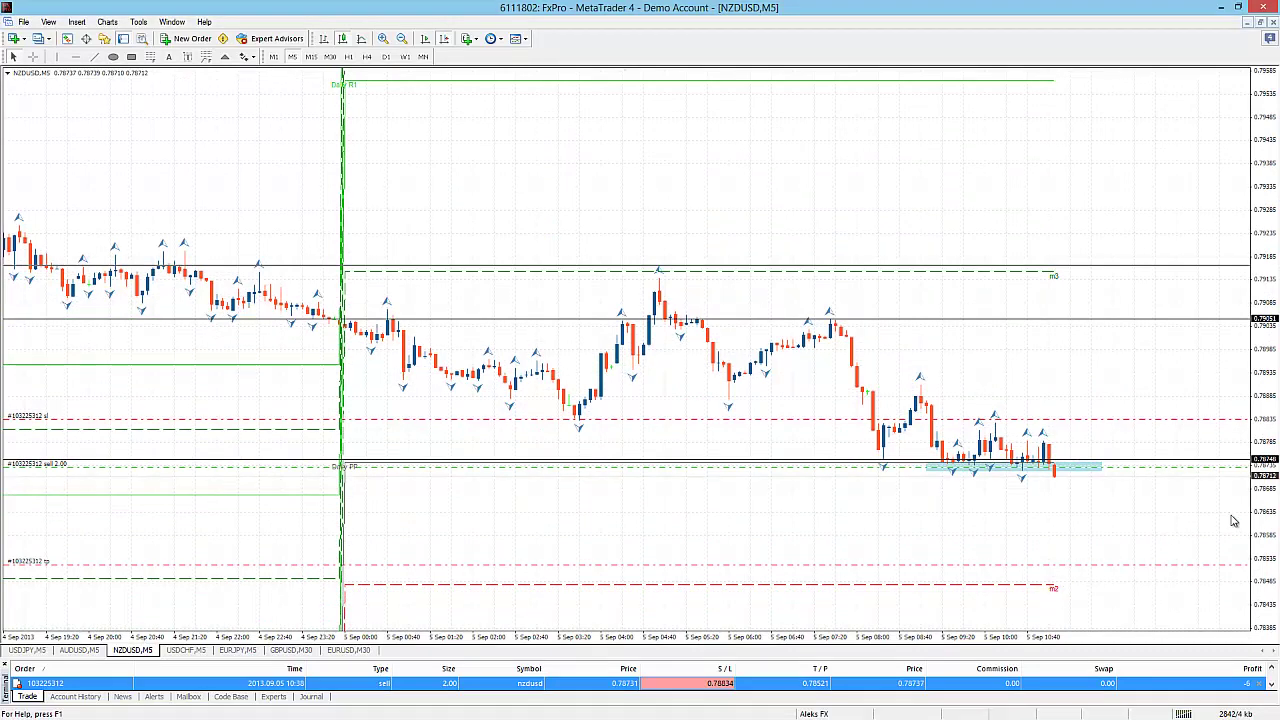
Step: Rescale the price axis, measure from the m2 level to price, and switch to M15
drag(1266, 545, 1275, 388)
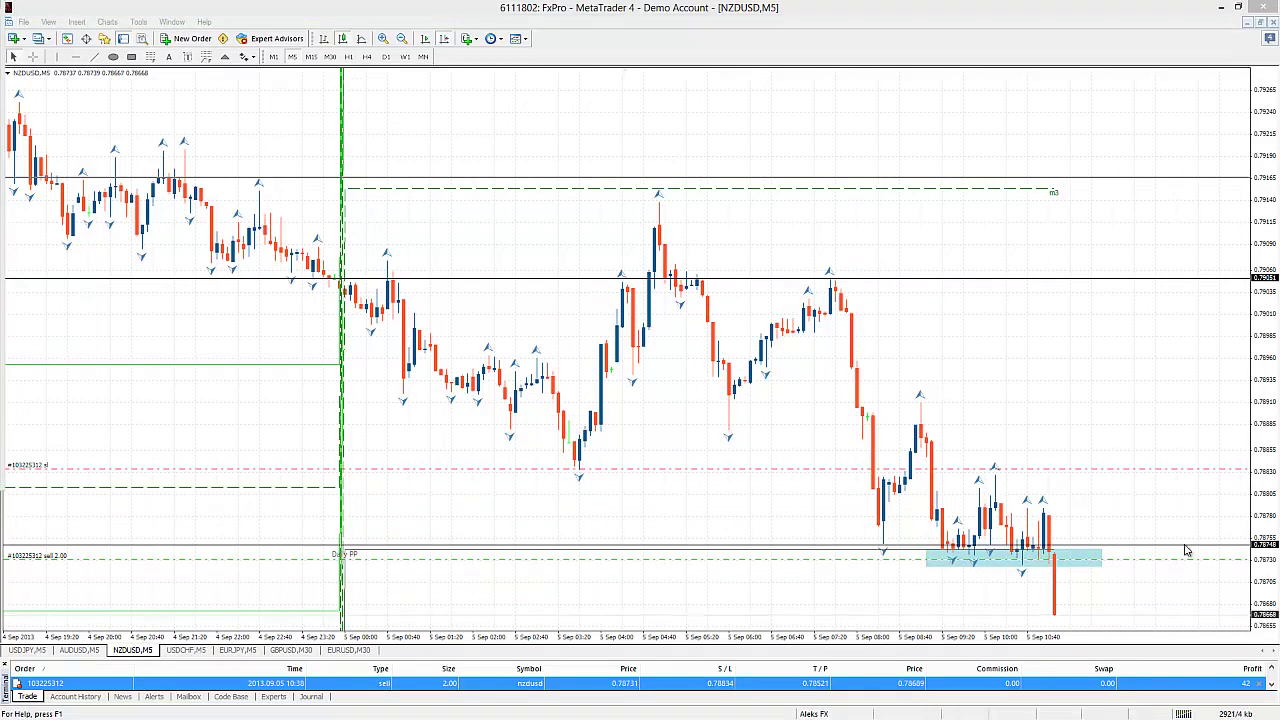
drag(1275, 470, 1272, 522)
middle_click(1065, 590)
drag(1067, 592, 1100, 468)
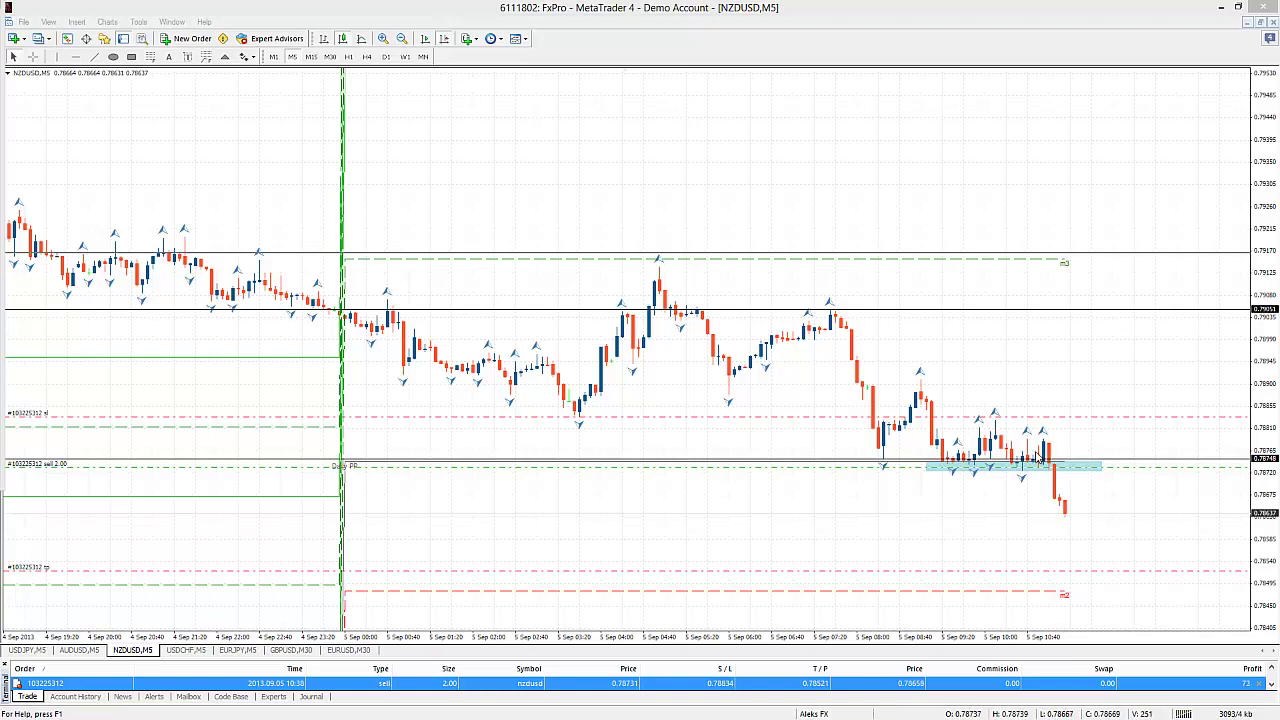
click(311, 57)
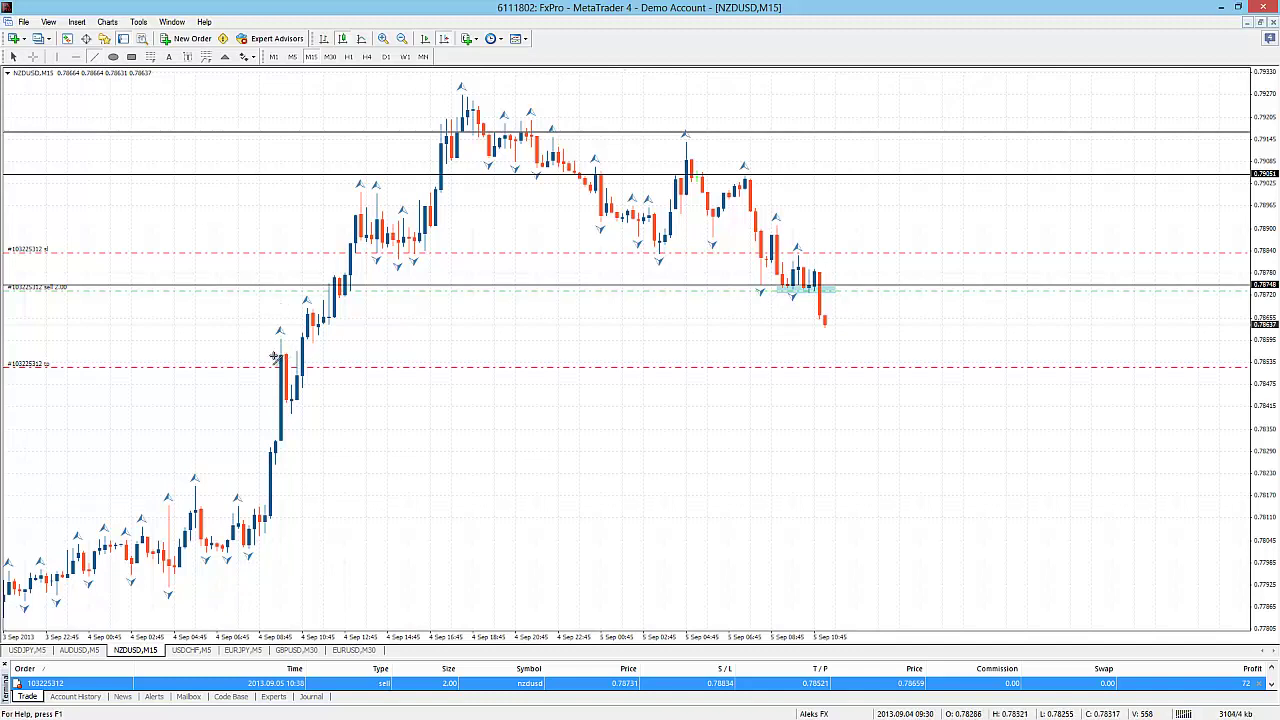
Step: Nudge the horizontal support line slightly and check prices with the crosshair
drag(270, 355, 885, 355)
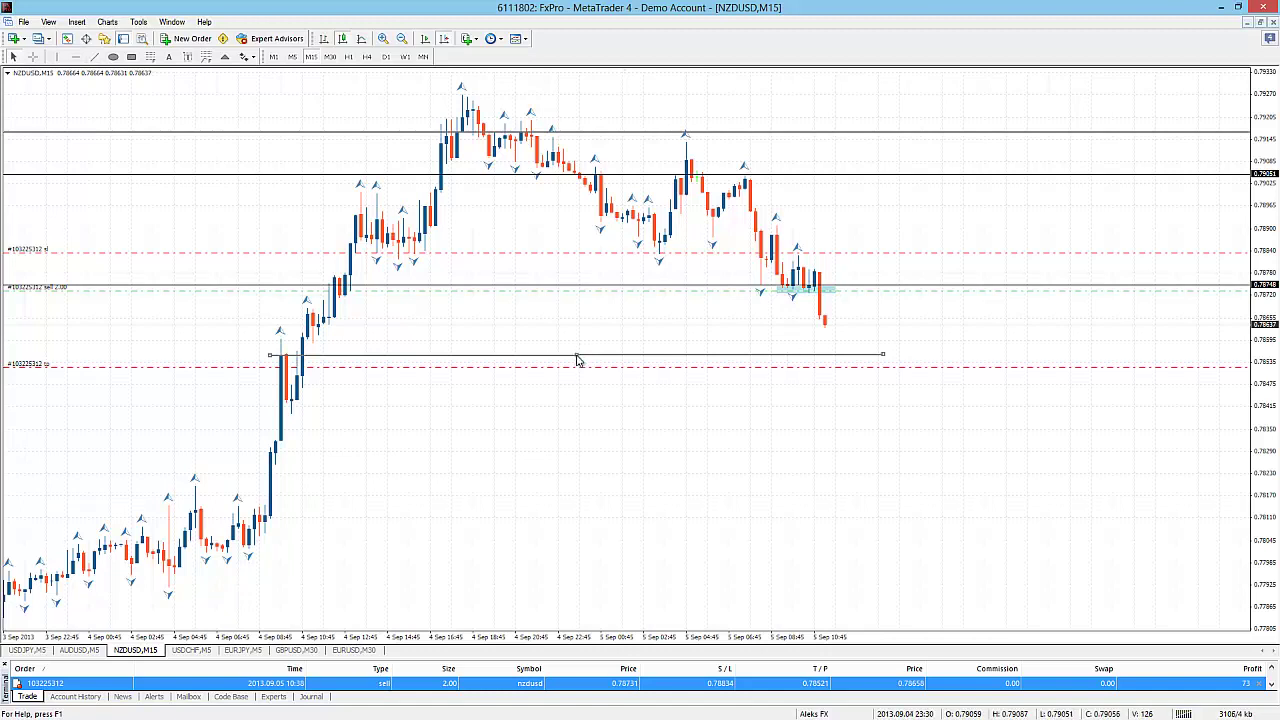
drag(577, 360, 582, 359)
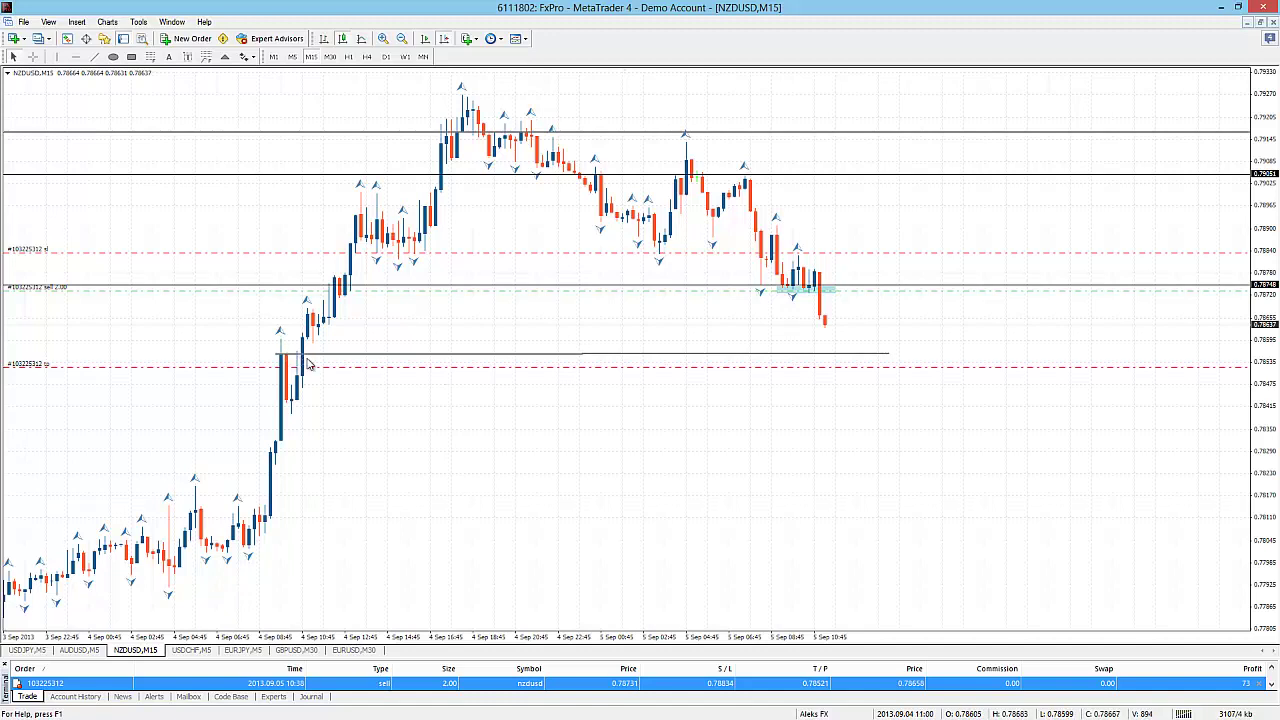
middle_click(313, 318)
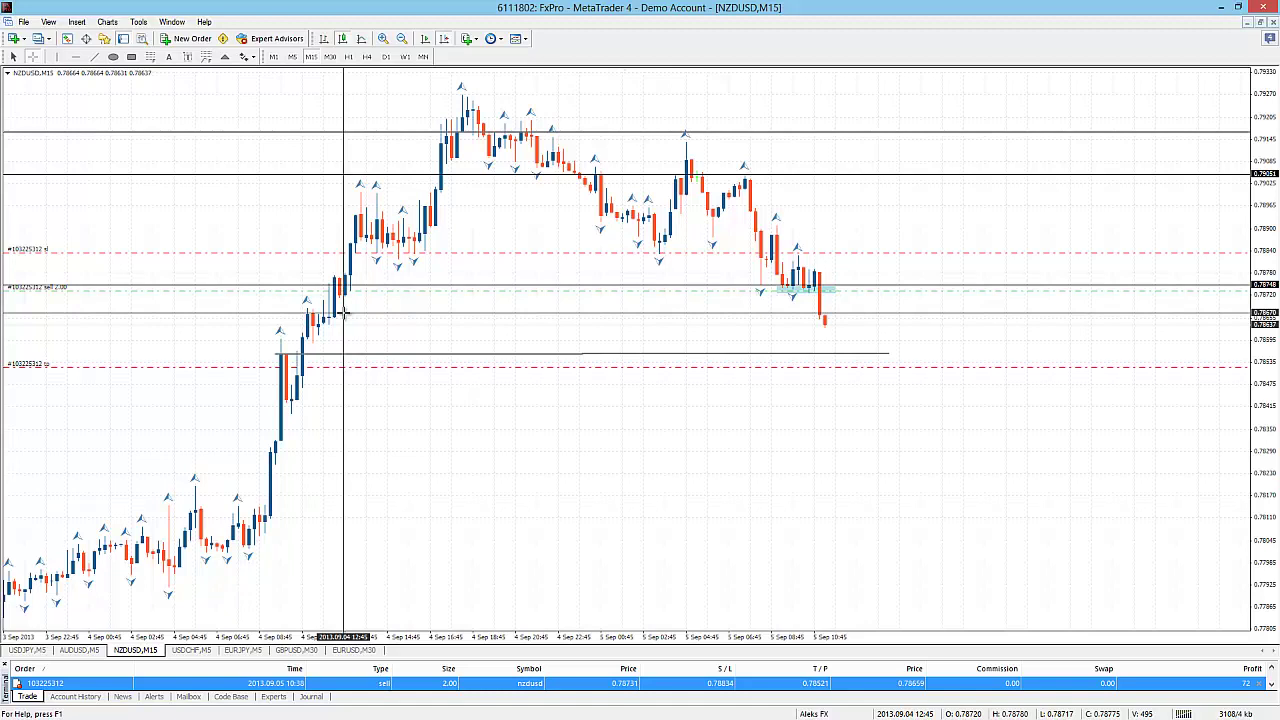
middle_click(815, 318)
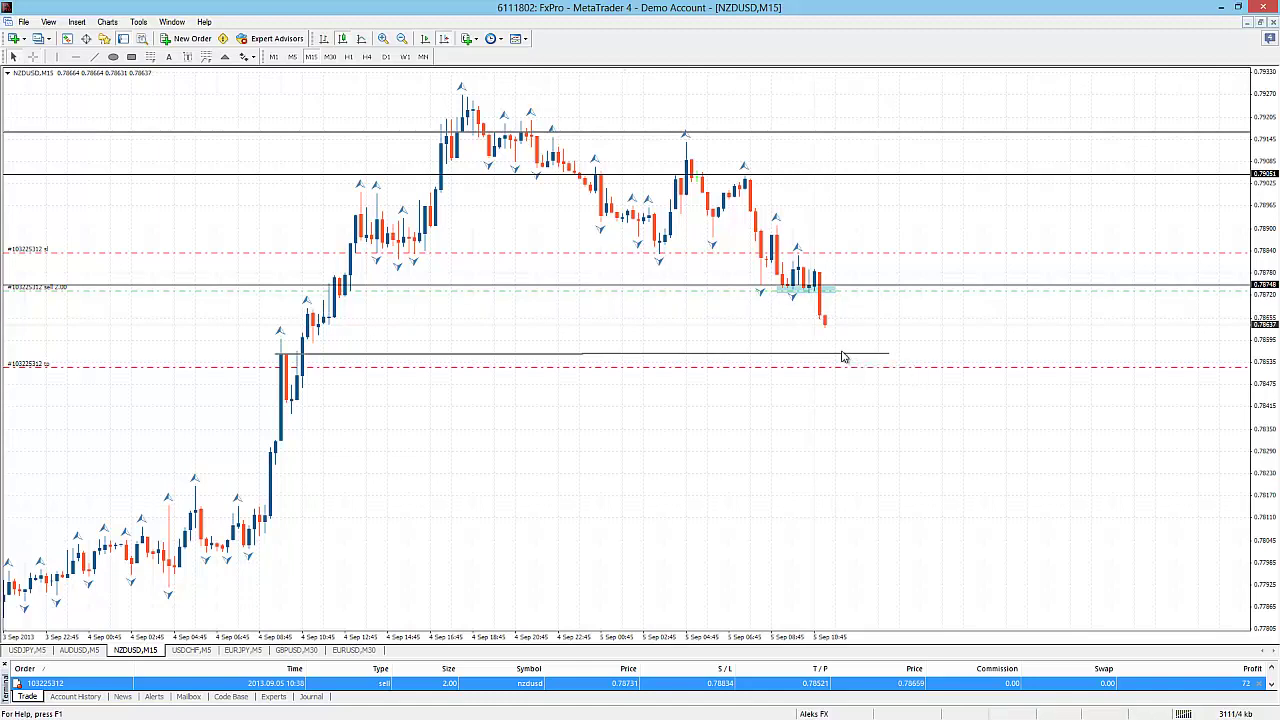
Step: On the 30-minute chart, extend the support line further to the right
click(330, 56)
scroll(700, 335, up, 3)
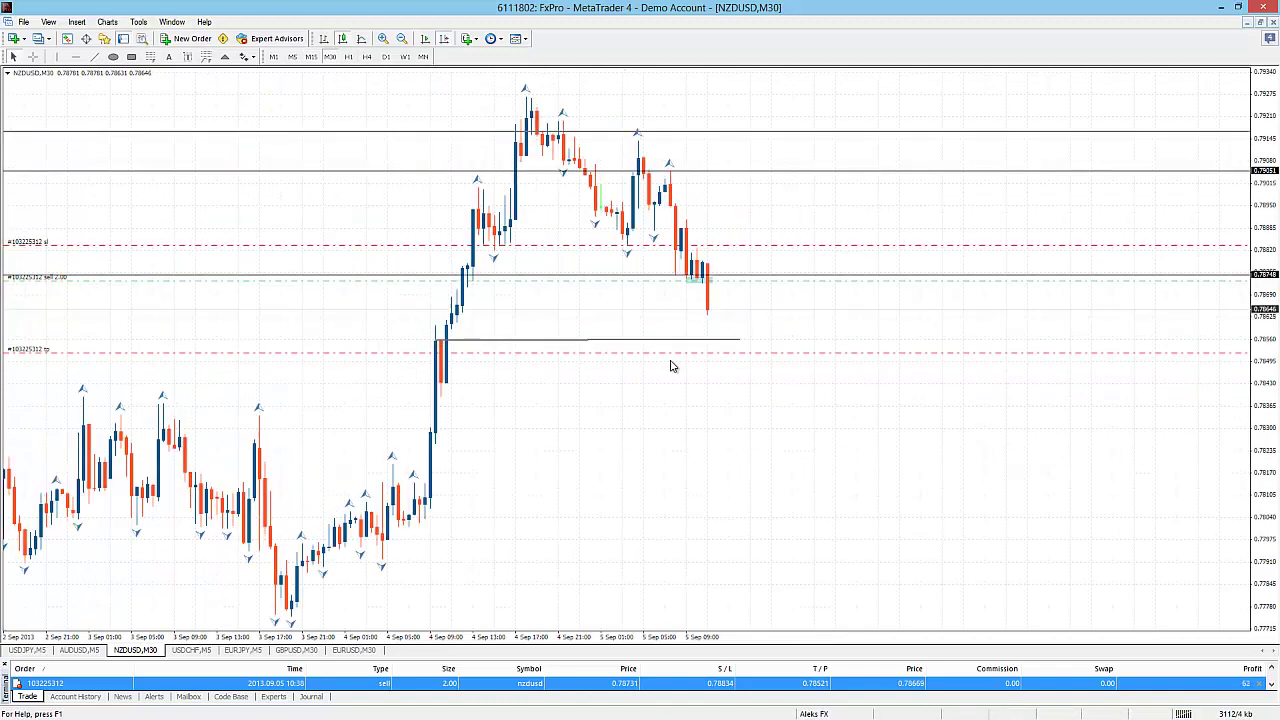
scroll(575, 342, up, 9)
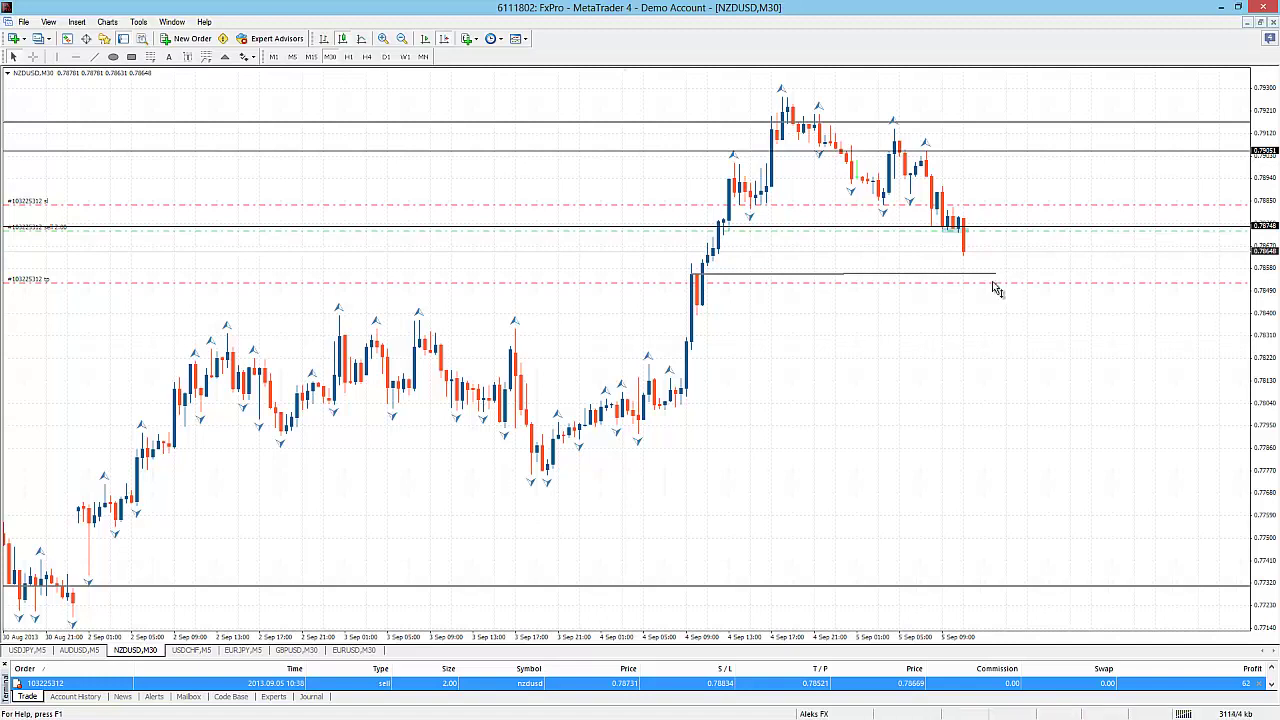
drag(997, 277, 1018, 279)
Step: Review the hourly chart, then return to 5-minute candles
scroll(978, 323, down, 3)
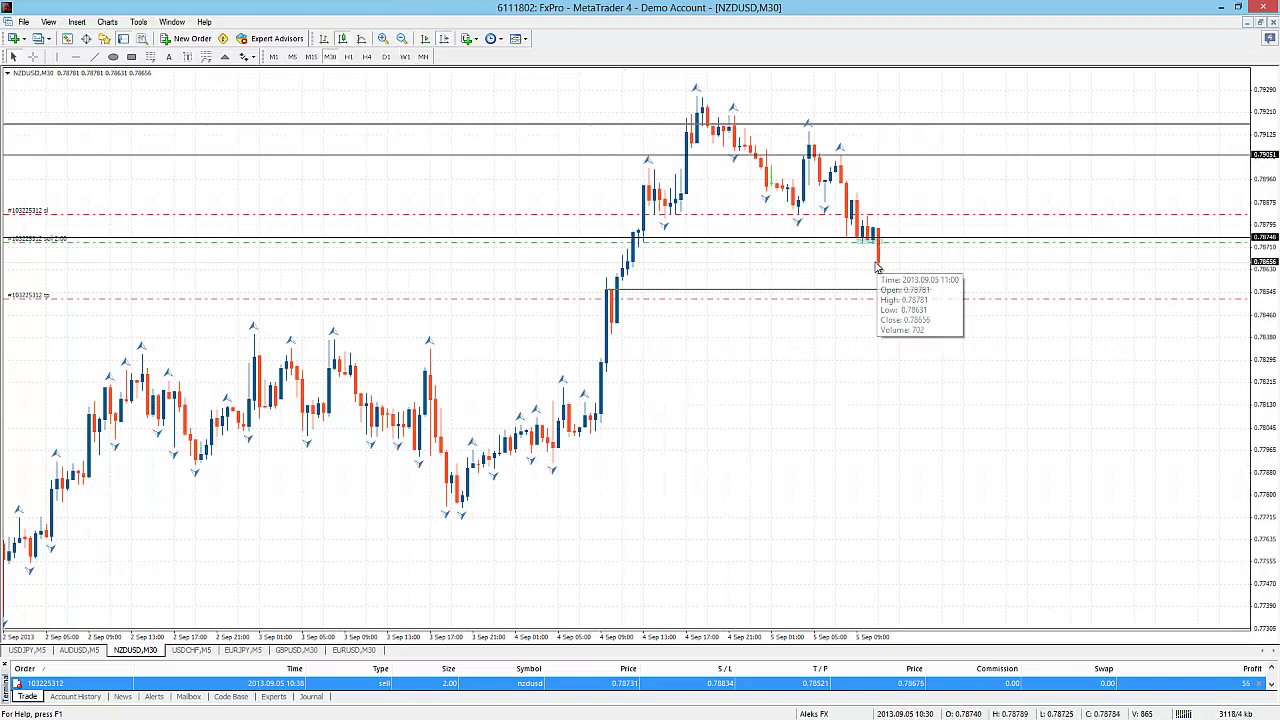
click(348, 57)
scroll(700, 220, up, 3)
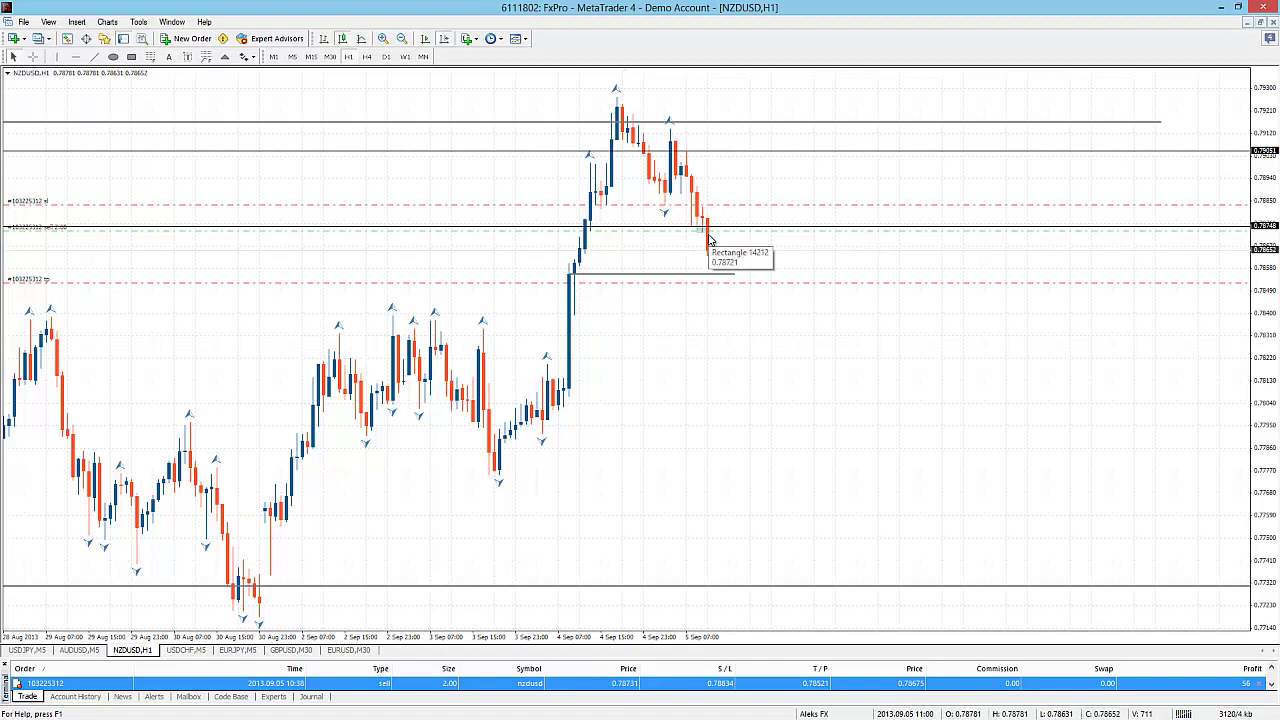
click(293, 57)
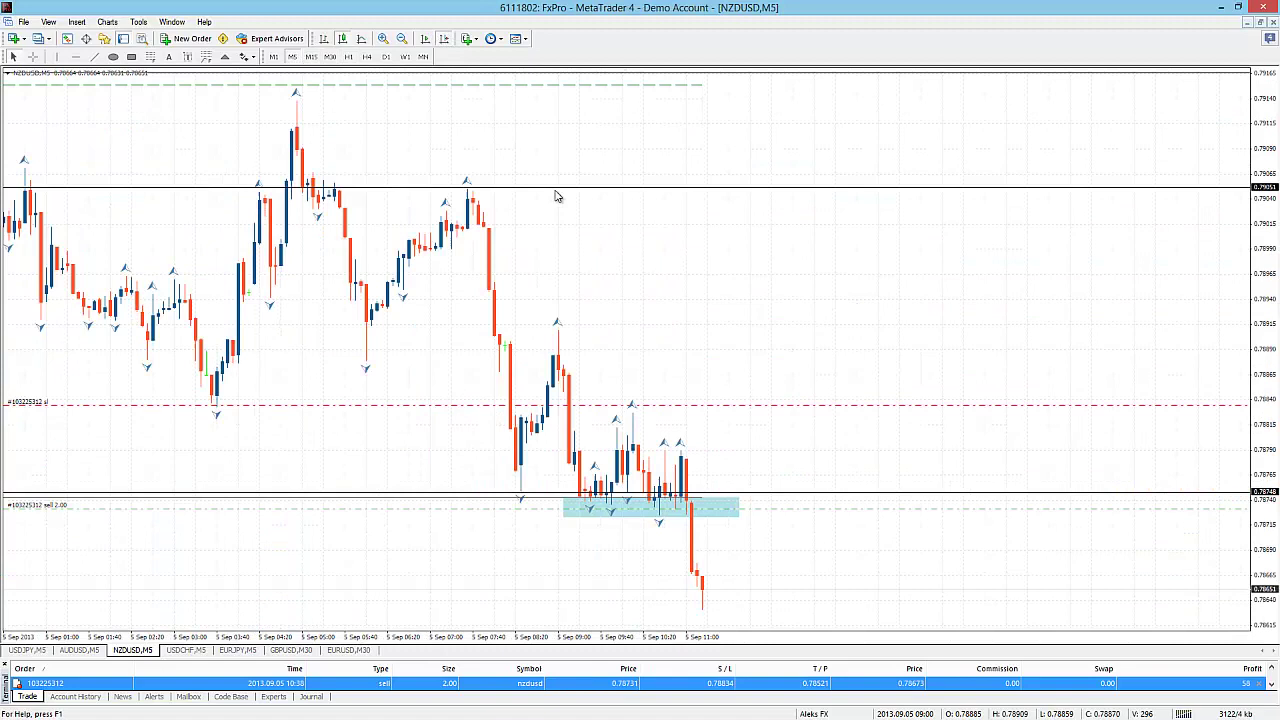
Step: Compress the price scale, then draw a thin zone below the latest candles and a short line at the latest bars
drag(1265, 400, 1267, 420)
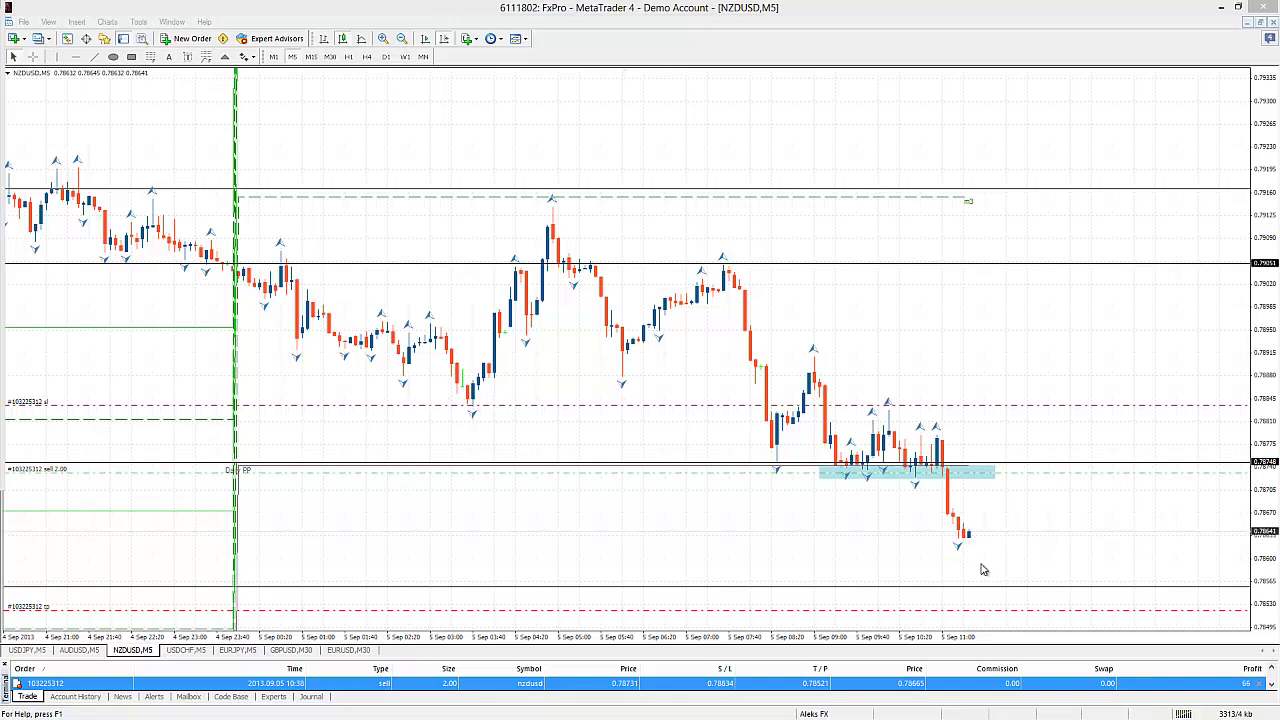
click(1273, 617)
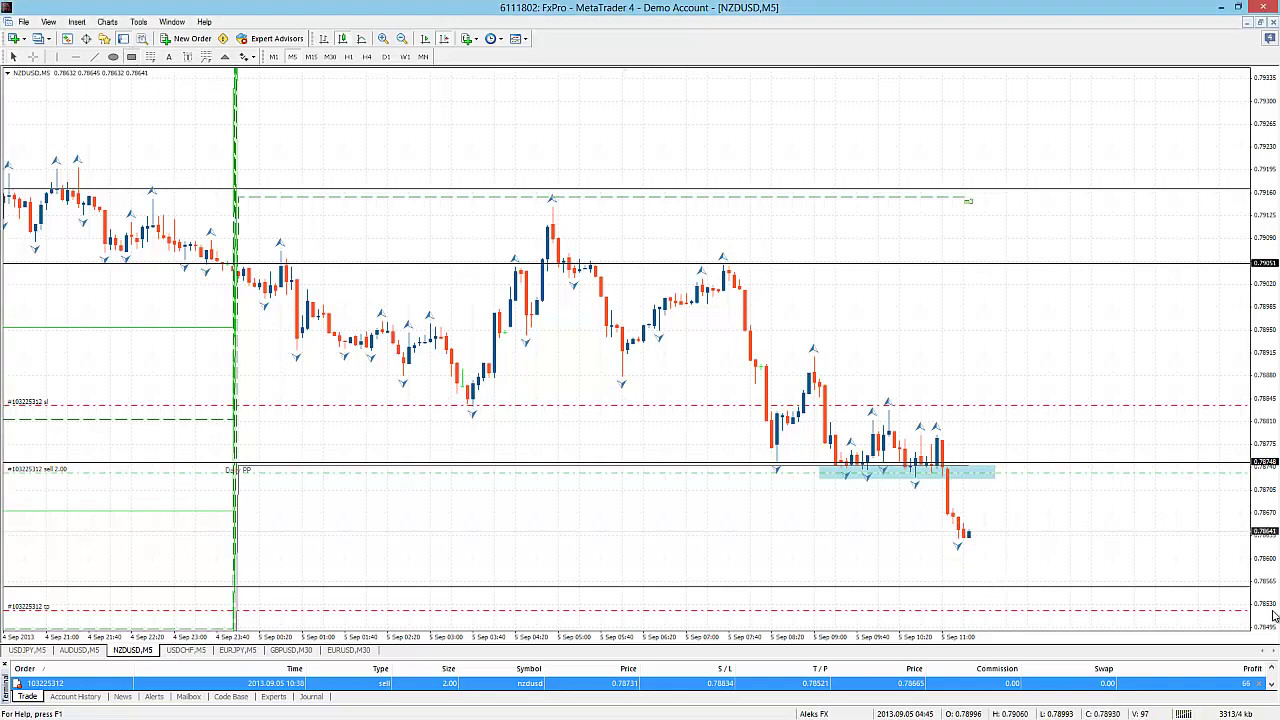
drag(942, 578, 1127, 596)
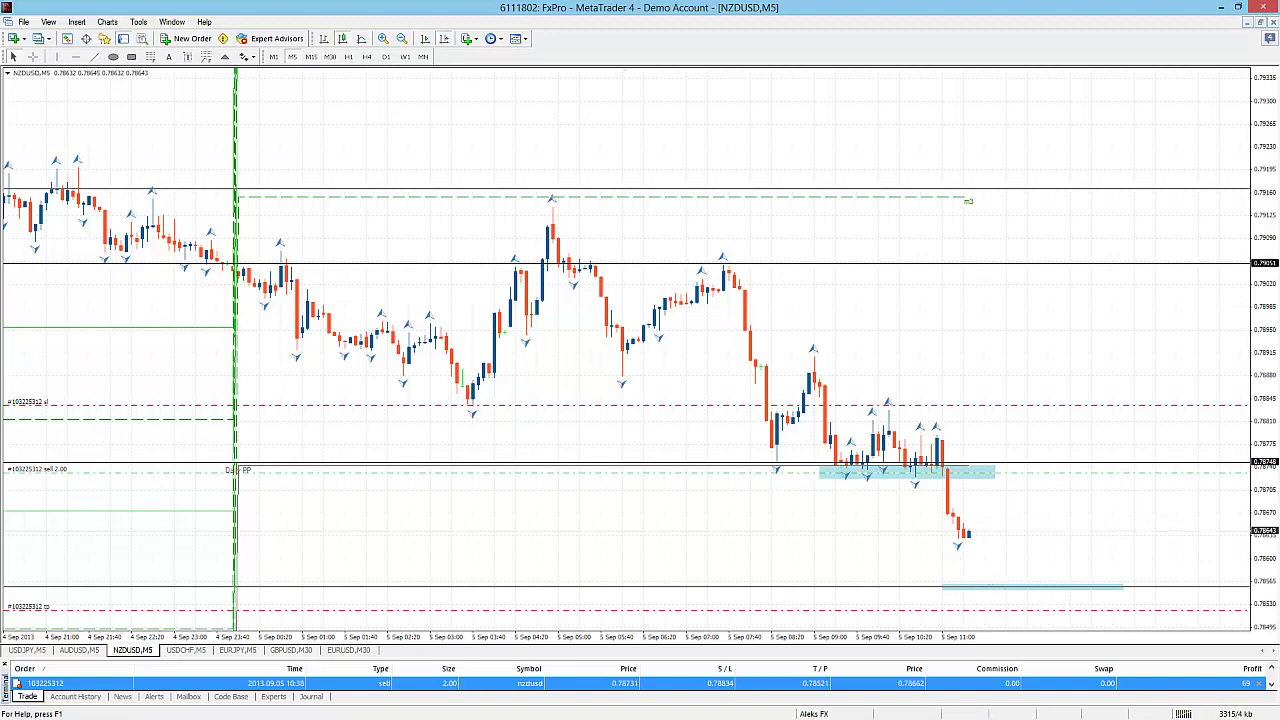
scroll(640, 350, up, 3)
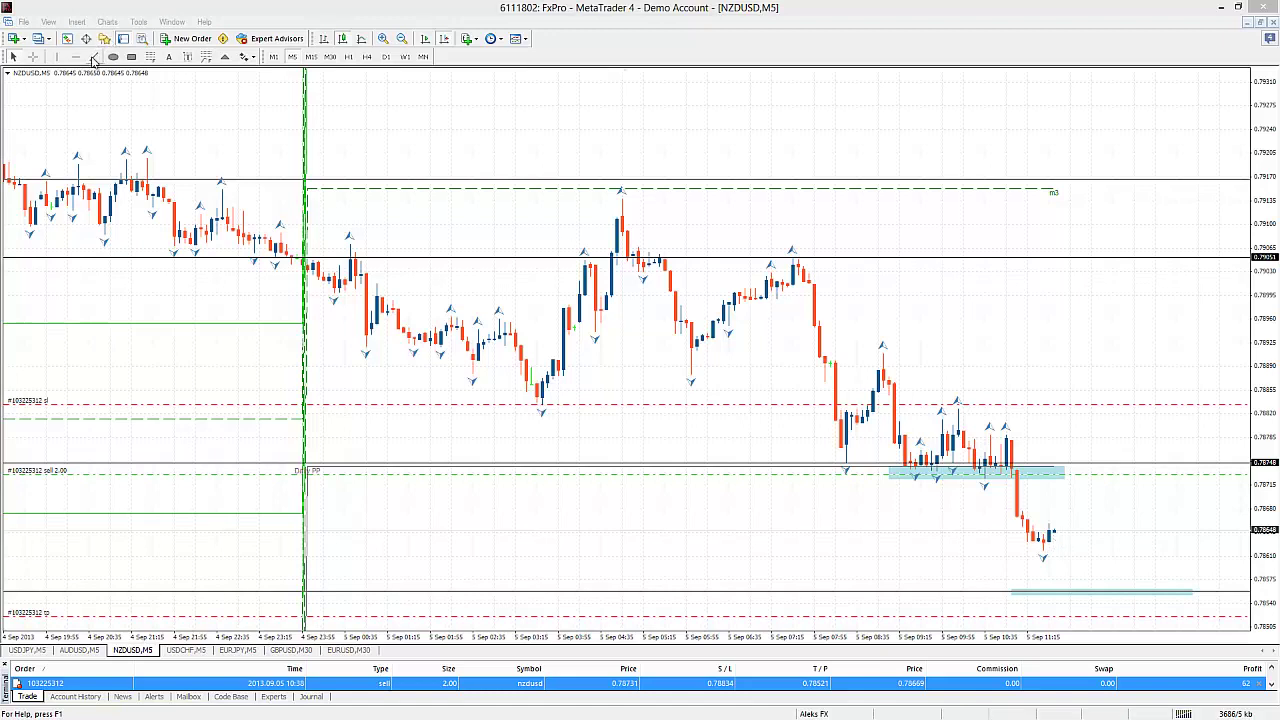
mouse_move(1022, 537)
mouse_down()
mouse_move(1090, 539)
mouse_move(1053, 544)
mouse_up()
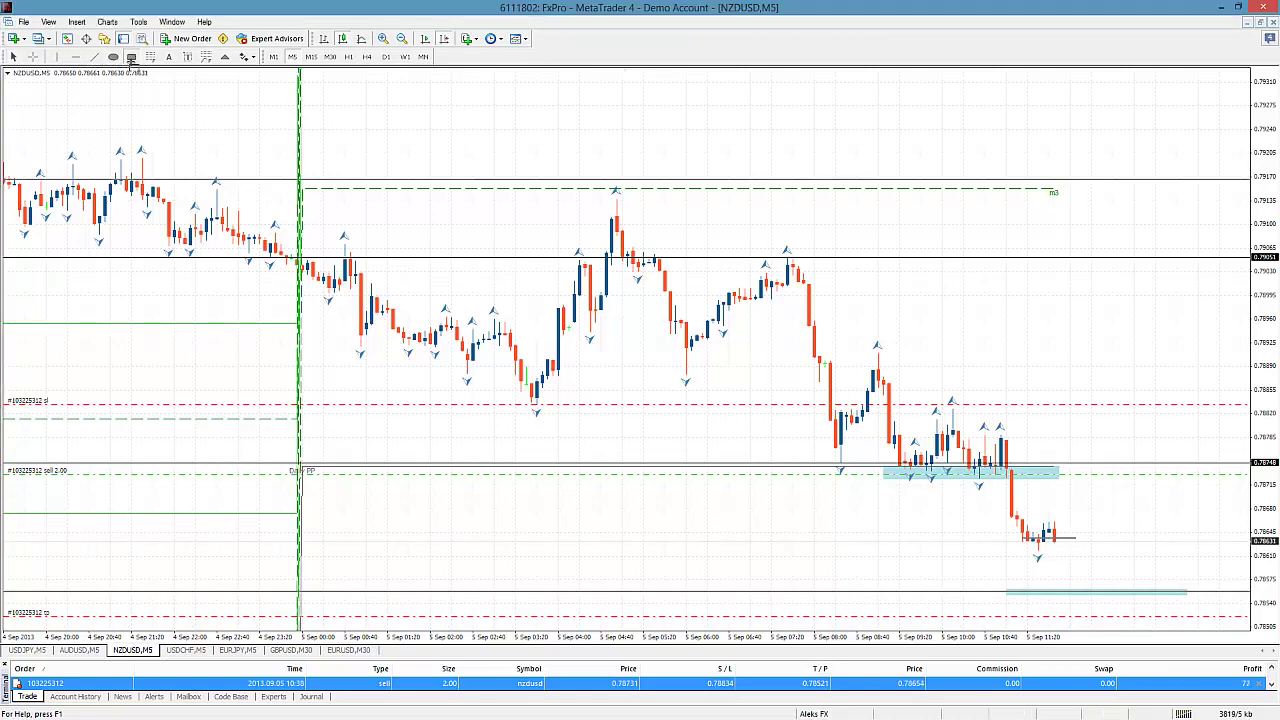
Step: Box the latest candles with a cyan rectangle and close 1.00 lot of the sell
click(131, 56)
drag(1022, 538, 1075, 553)
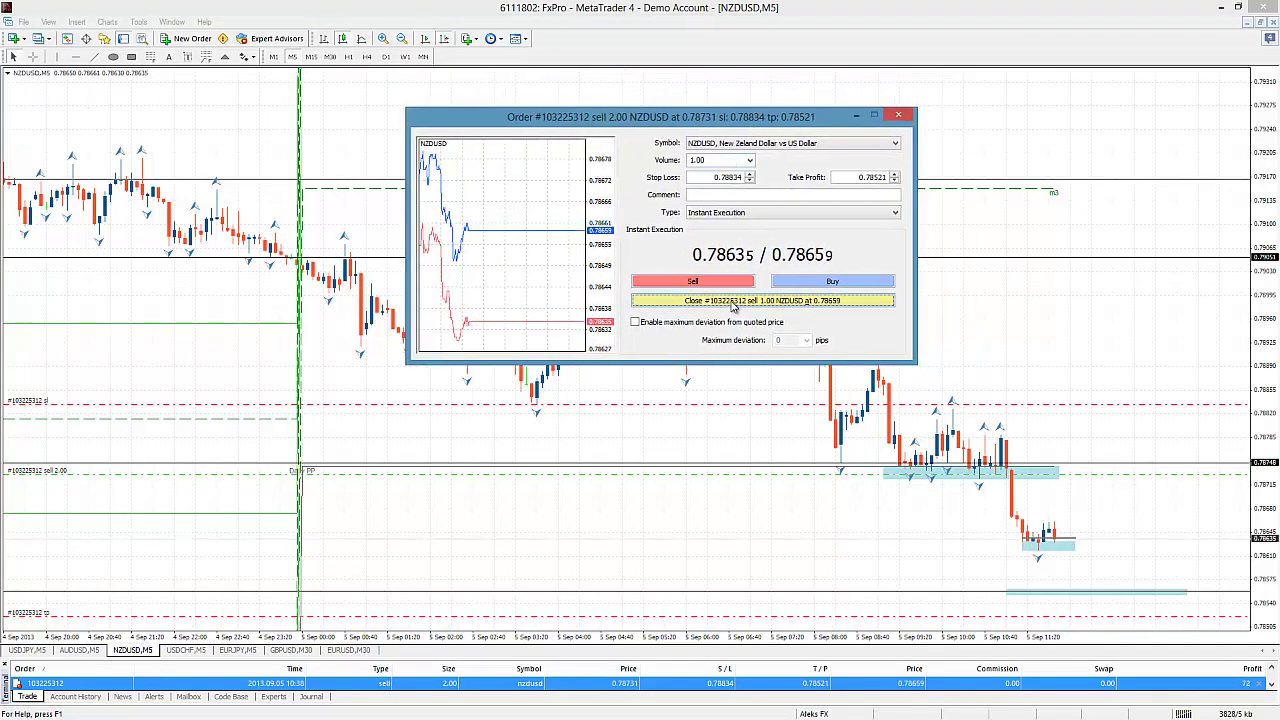
click(733, 302)
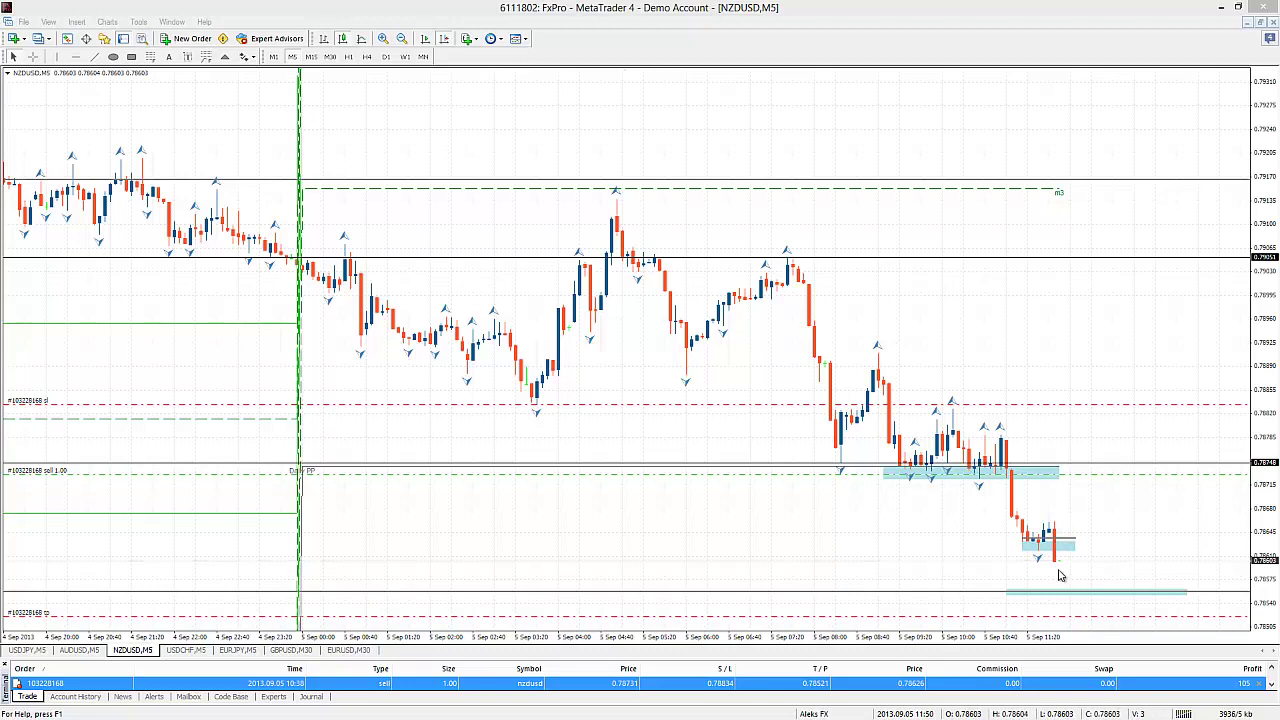
Step: Widen the cyan box around the latest candles and switch the chart to M15
click(1084, 552)
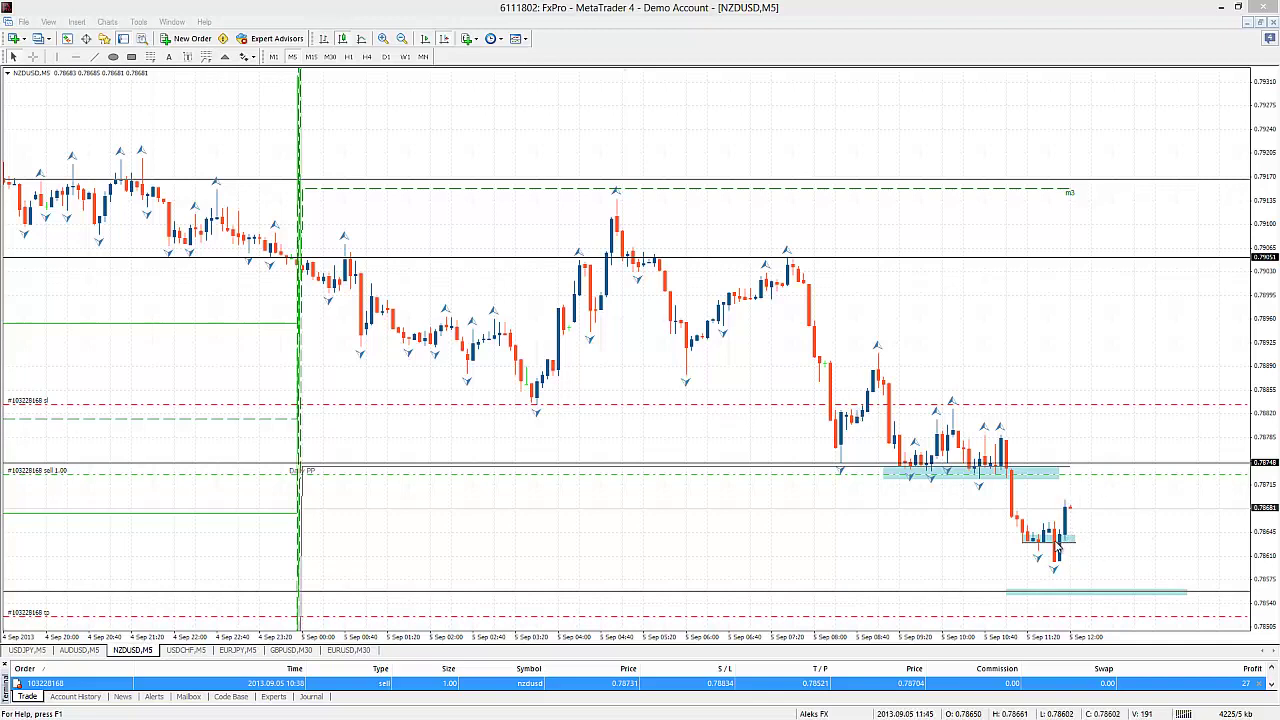
click(1057, 551)
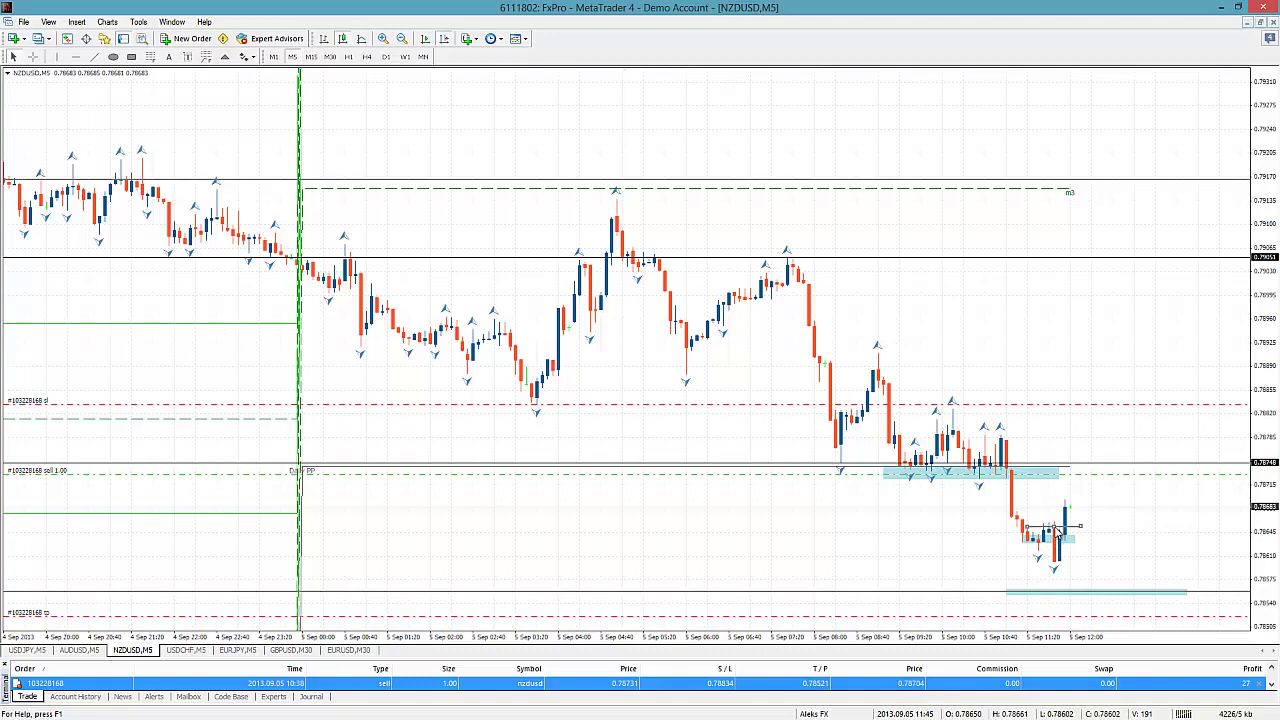
mouse_move(1061, 543)
mouse_down()
mouse_move(1080, 530)
mouse_move(1060, 541)
mouse_up()
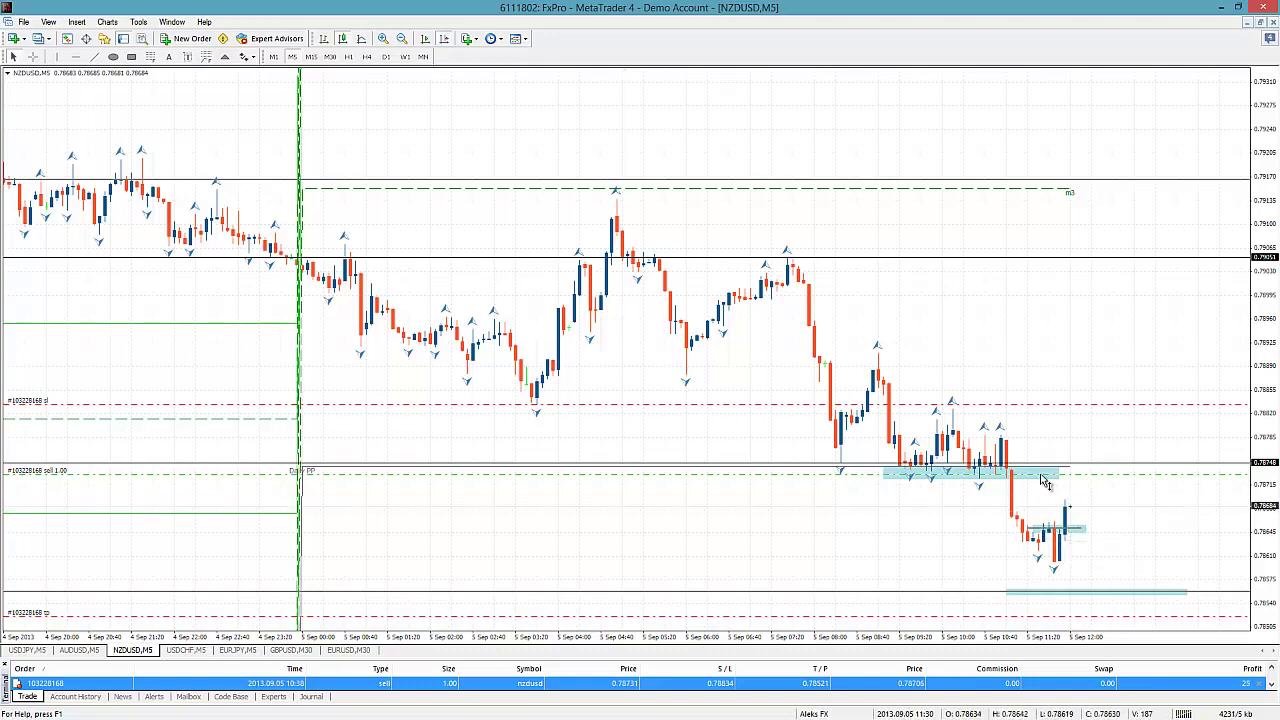
click(311, 56)
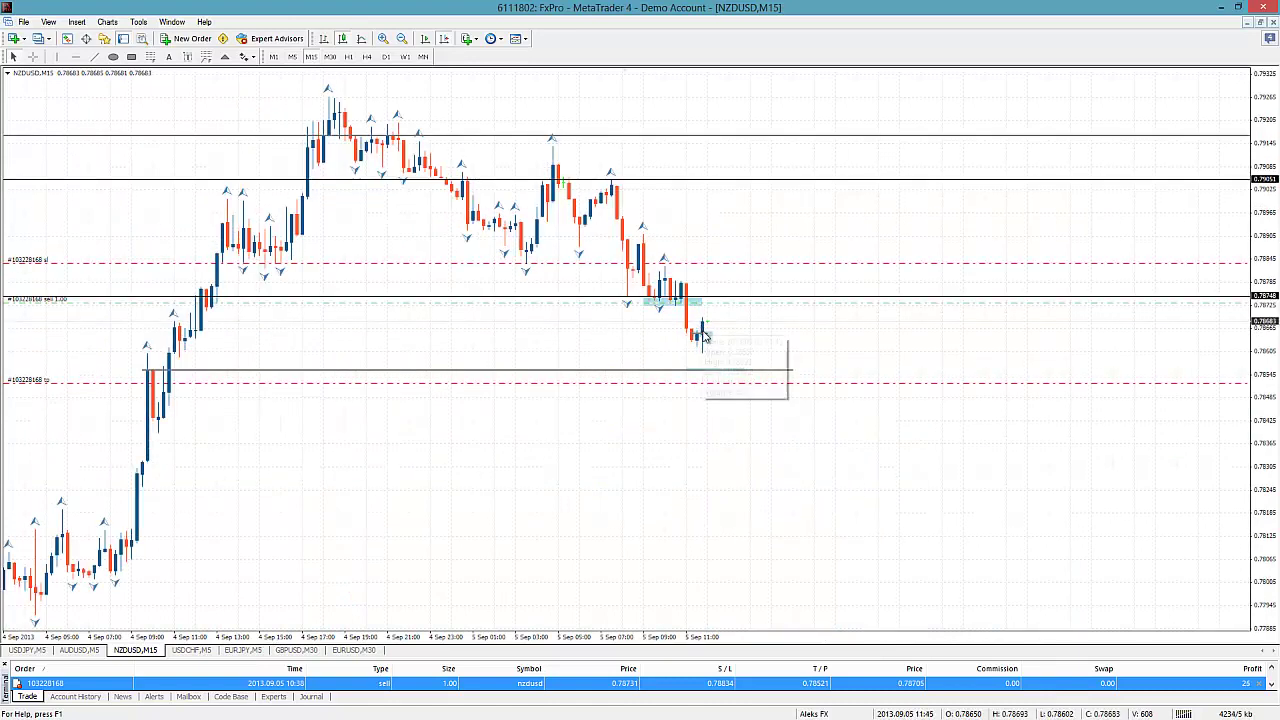
Step: Review the M30 and H1 charts, enable chart shift, then return to the M5 timeframe
click(330, 56)
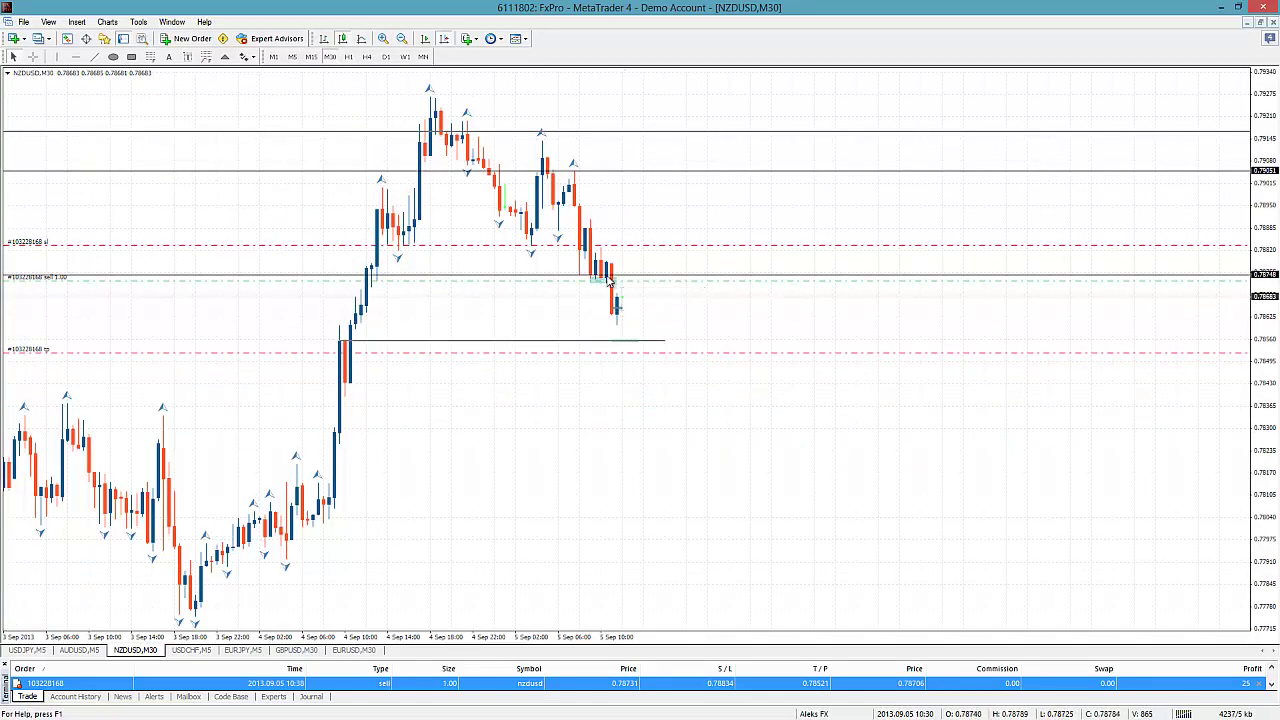
click(349, 57)
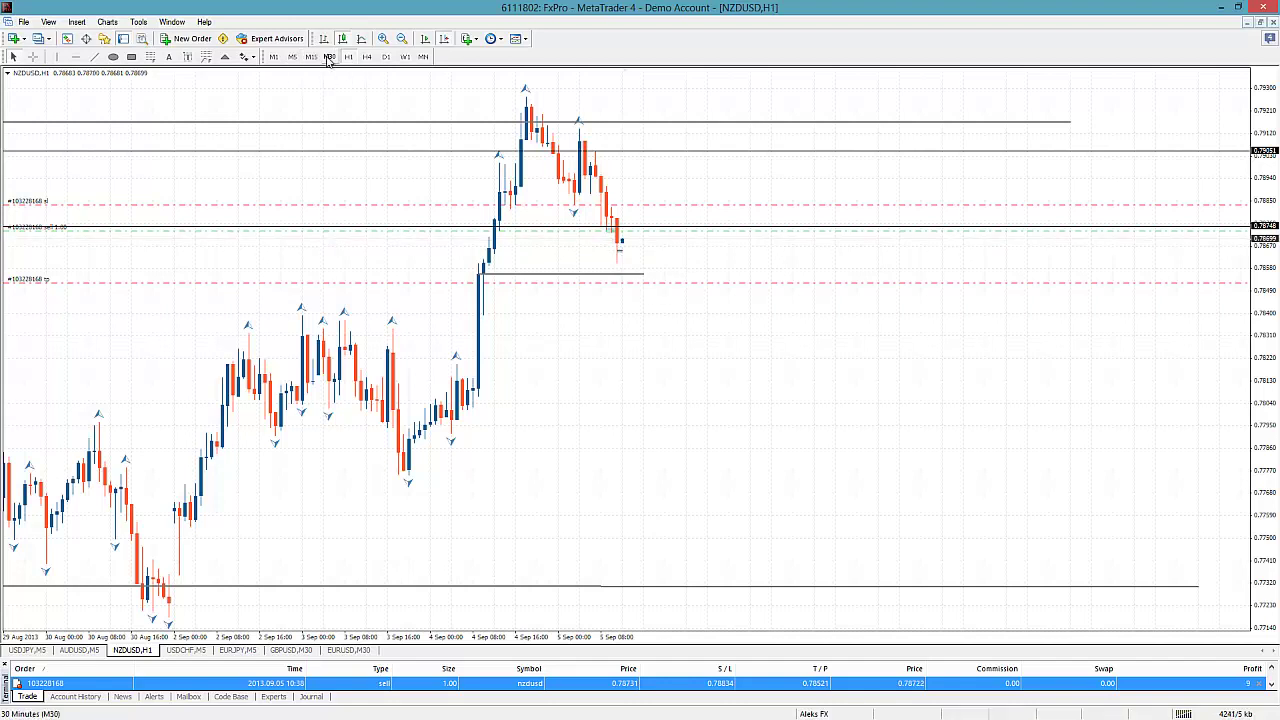
click(330, 57)
click(443, 38)
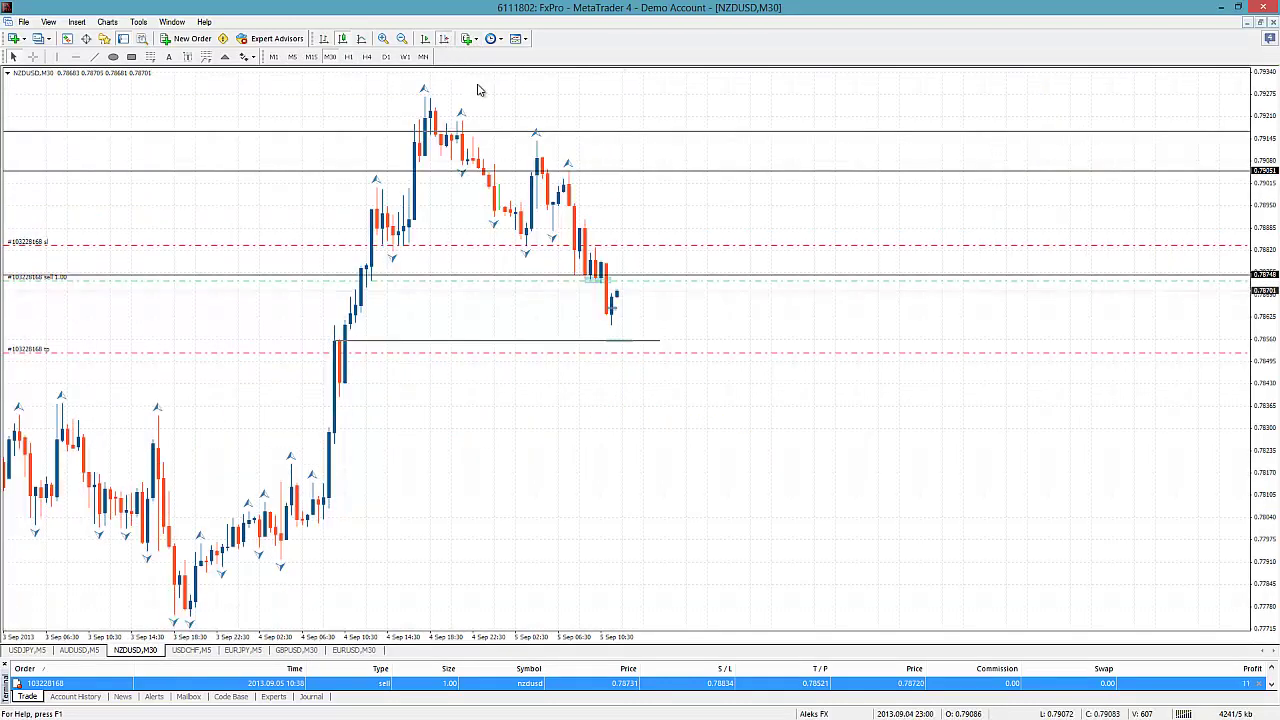
scroll(706, 220, up, 3)
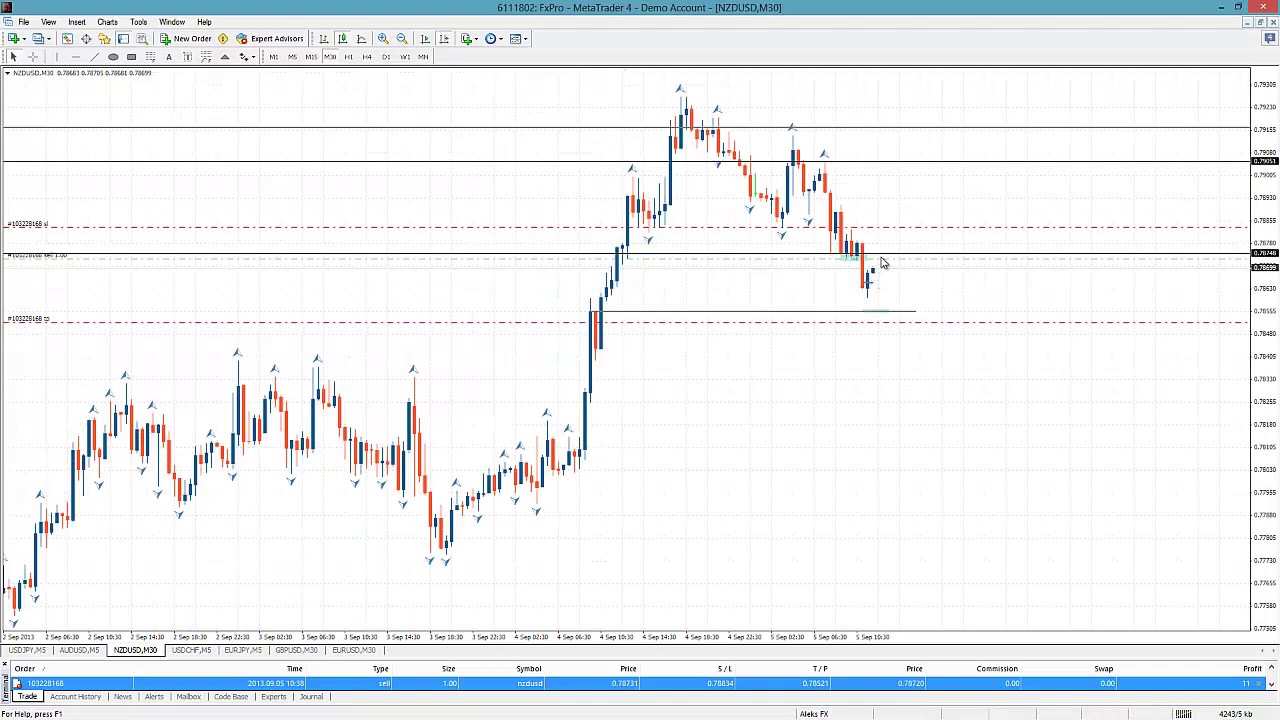
click(292, 57)
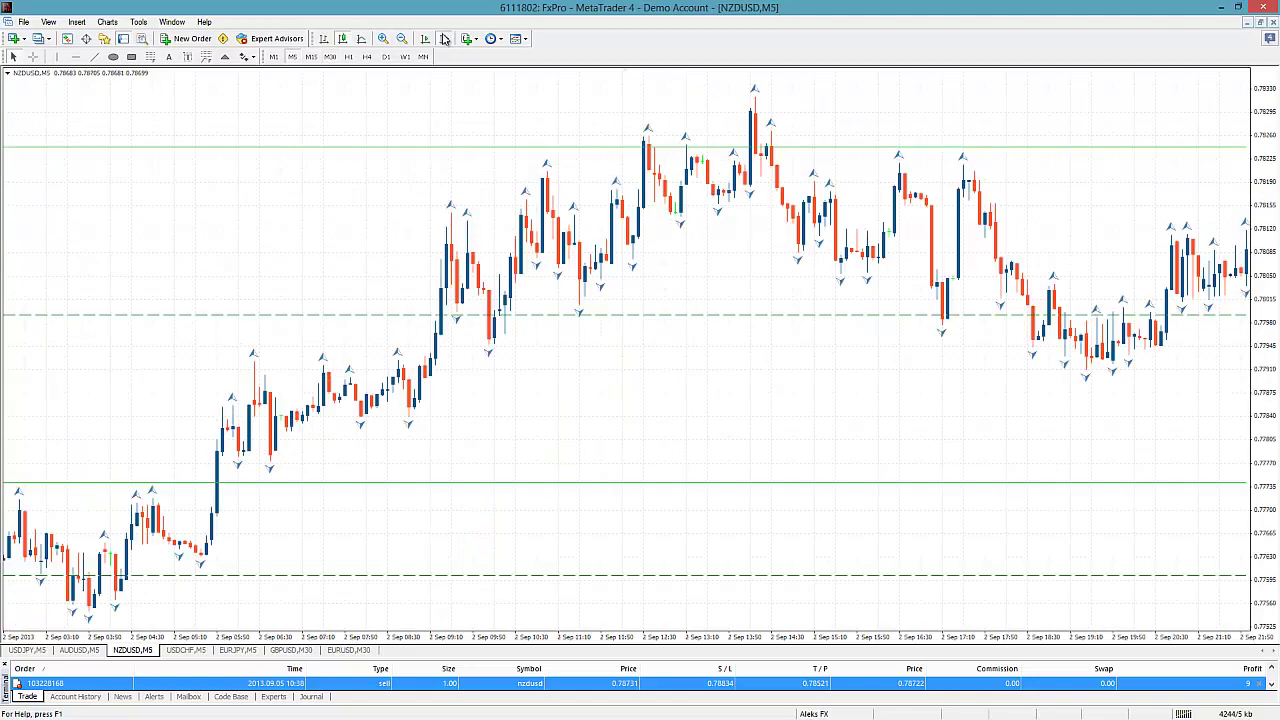
Step: Move the teal zone up to the entry price and stretch it further right past the latest bars
click(445, 39)
scroll(640, 350, up, 4)
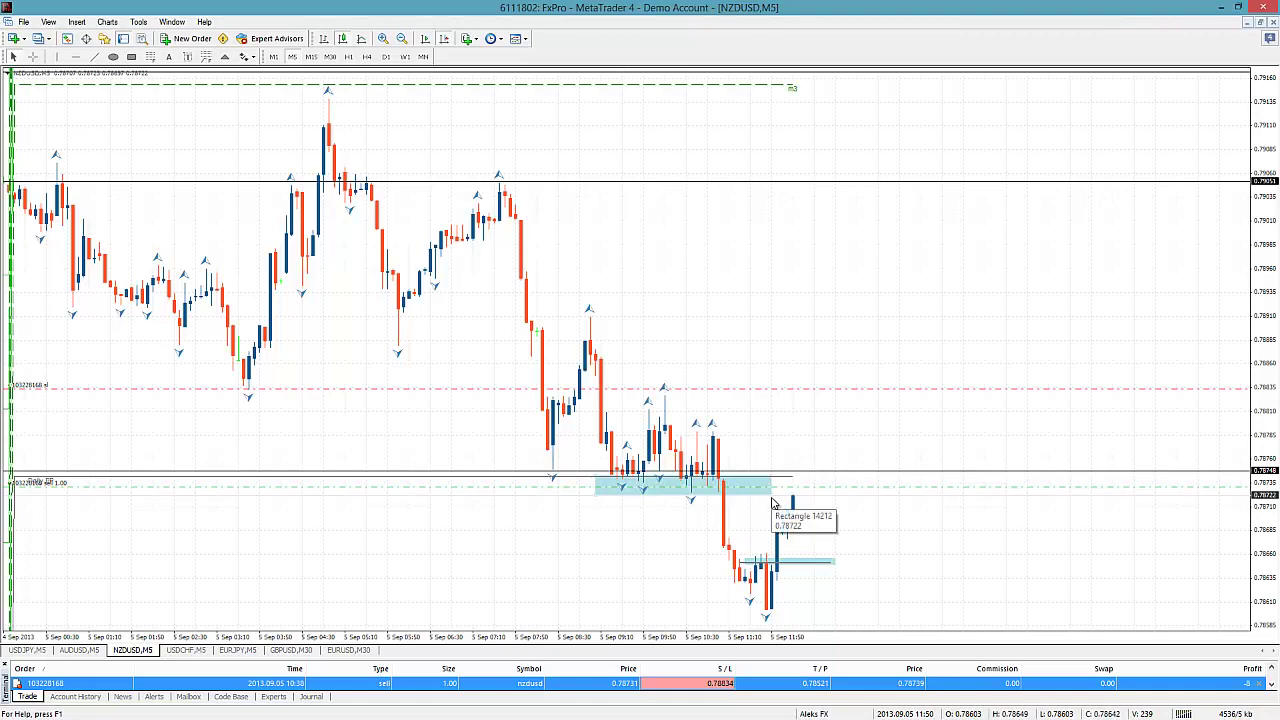
mouse_move(682, 488)
mouse_down()
mouse_move(703, 482)
mouse_move(688, 477)
mouse_up()
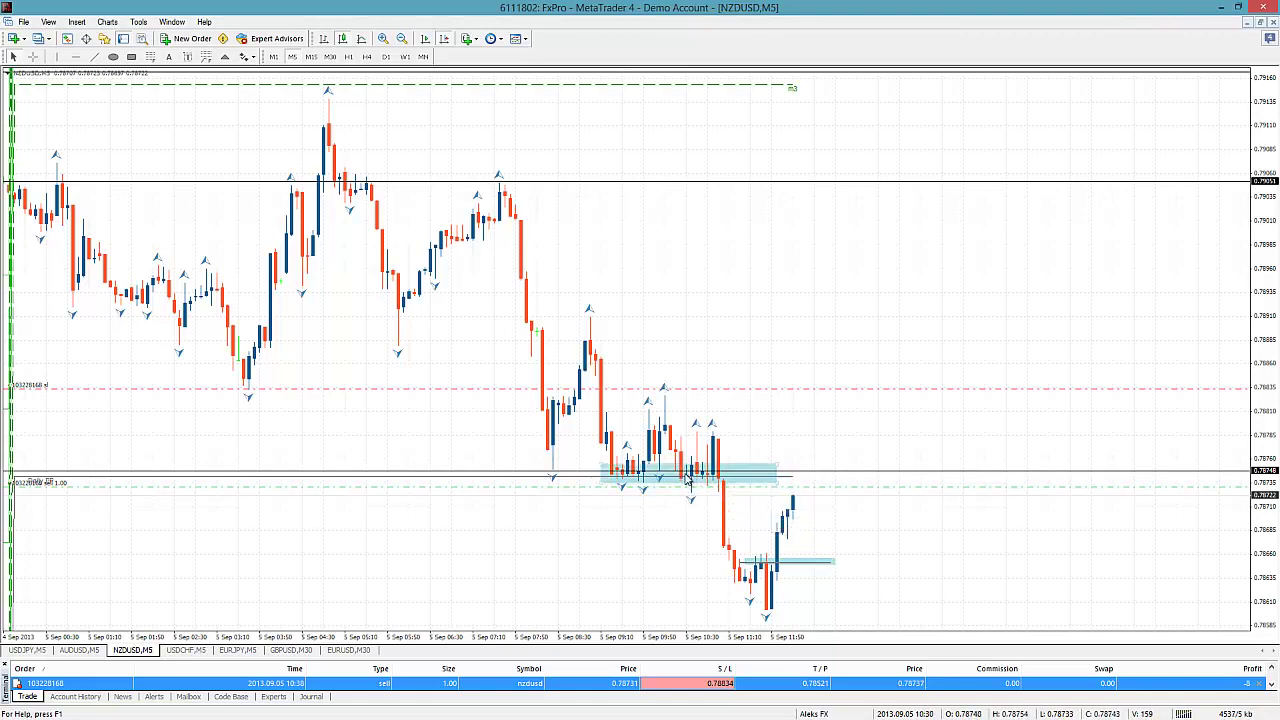
drag(793, 484, 860, 484)
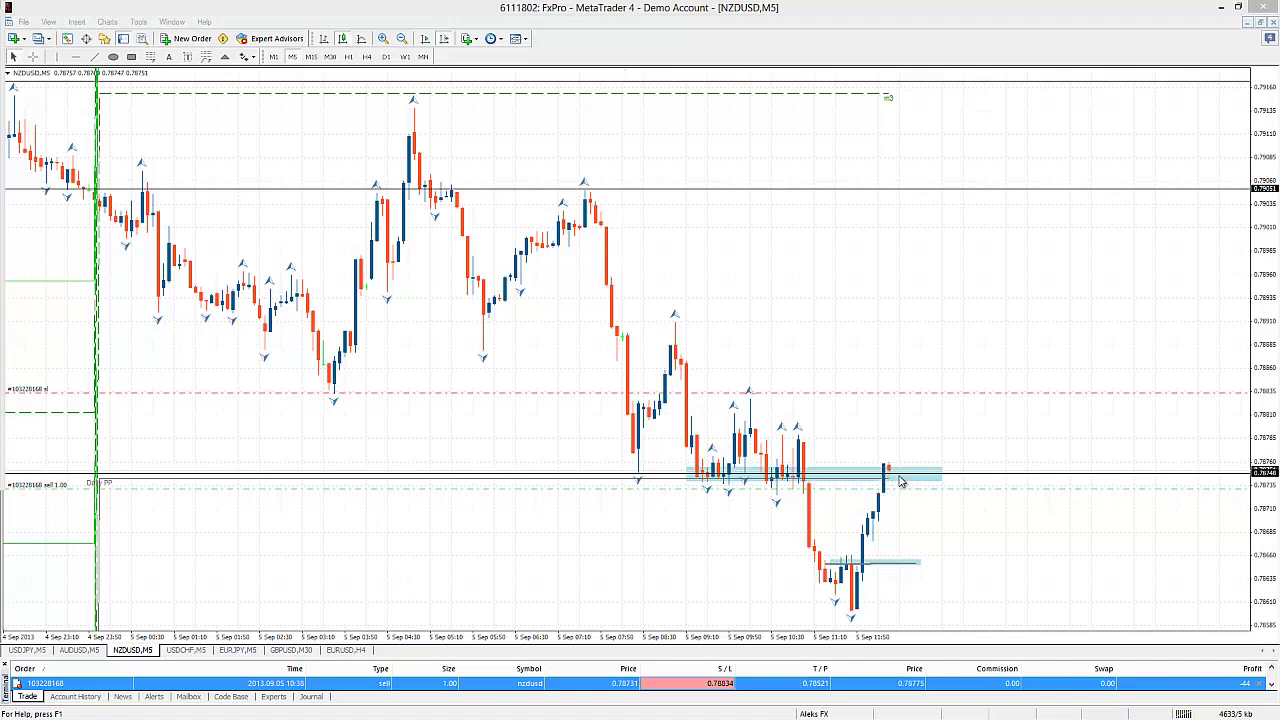
click(311, 57)
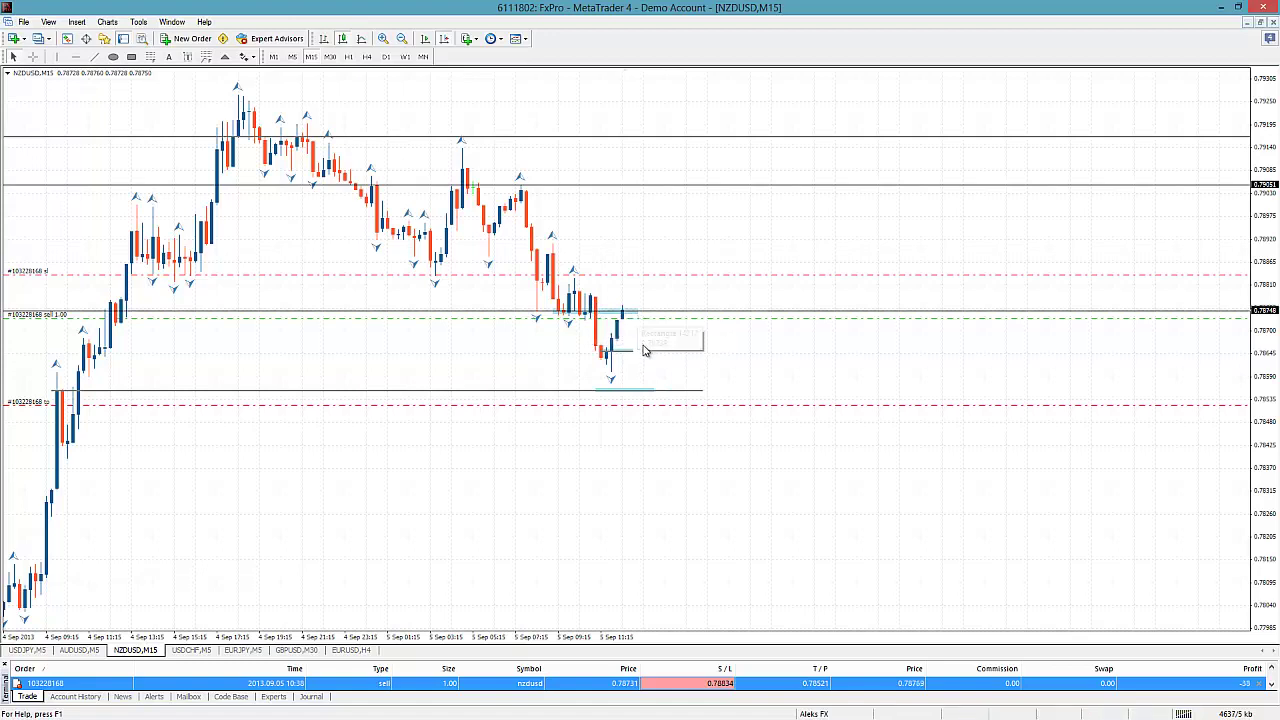
click(292, 57)
click(445, 40)
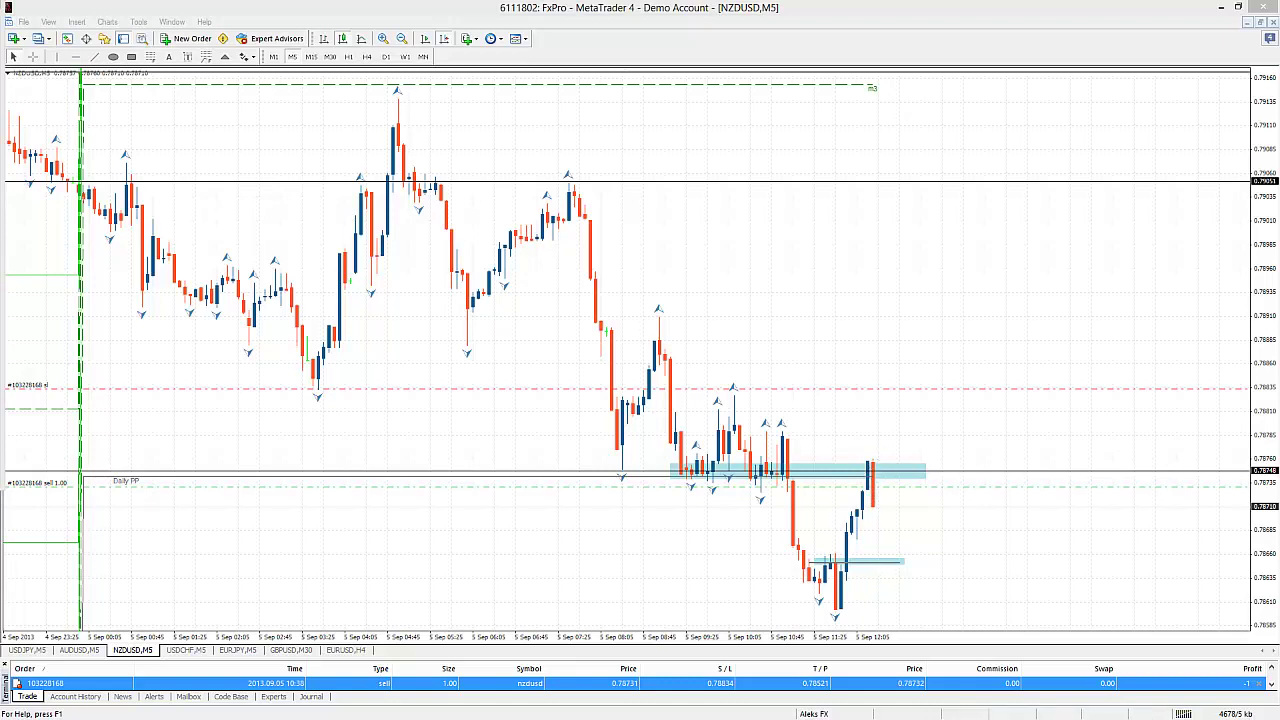
Step: Open the NZDUSD sell order and set the close volume to 0.5 lots
double_click(970, 683)
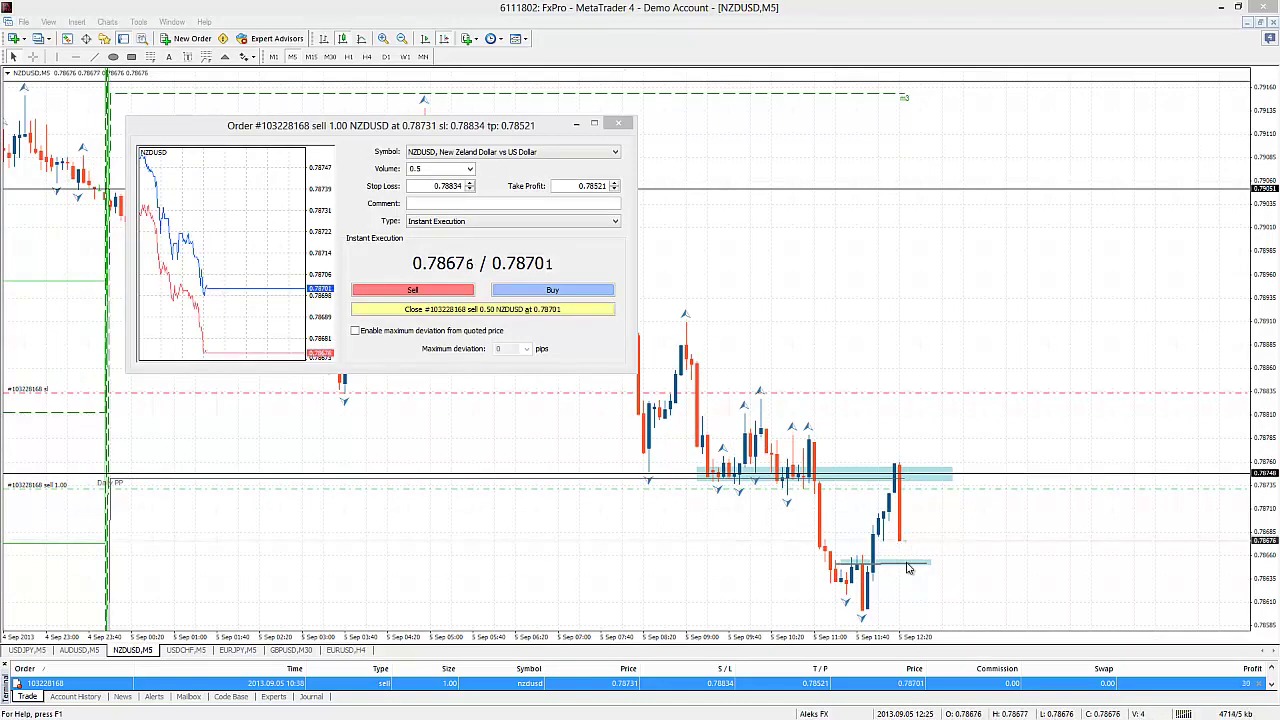
click(426, 170)
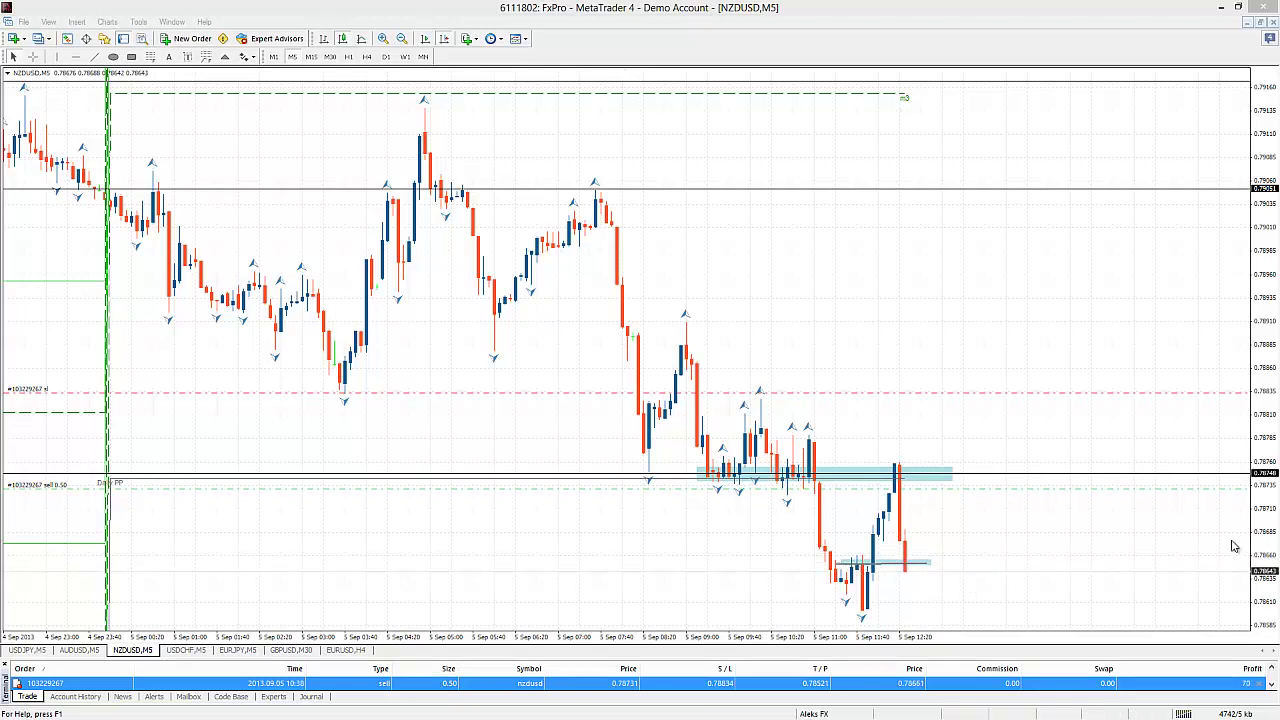
Step: Compress the price scale and draw a short horizontal line at the latest fractal low
drag(1272, 462, 1272, 505)
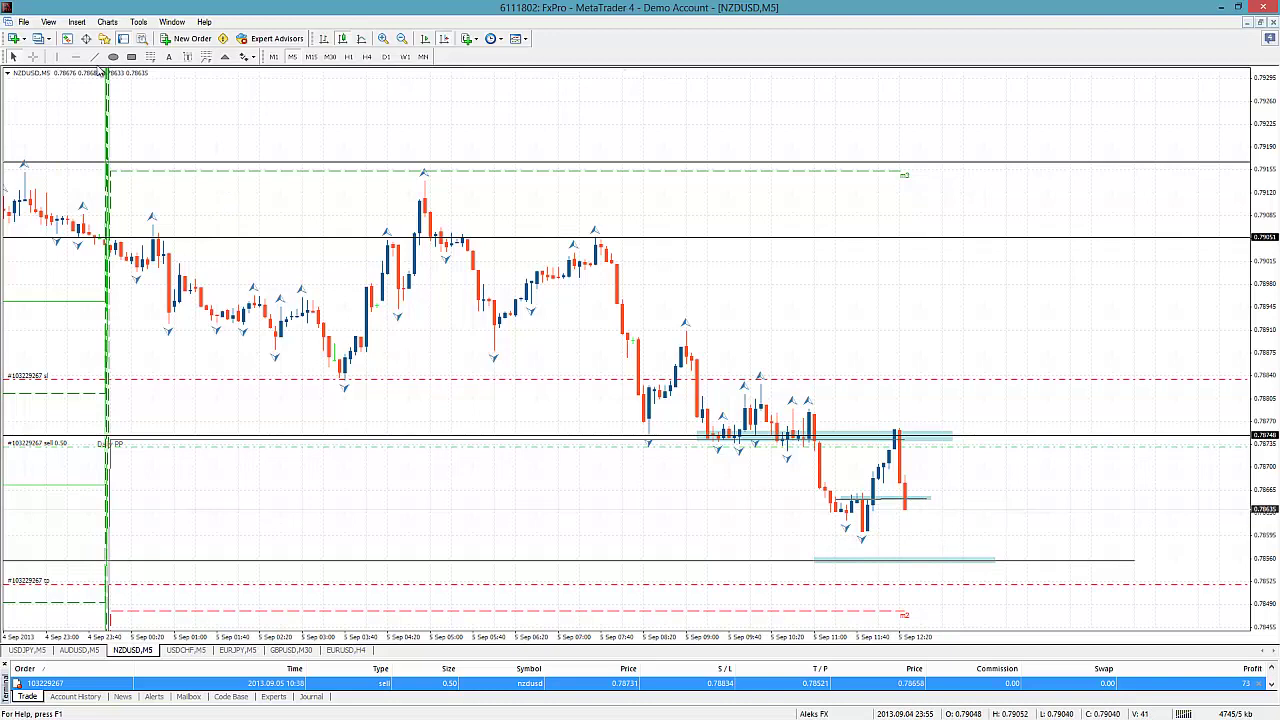
mouse_move(857, 538)
mouse_move(831, 531)
mouse_down()
mouse_move(968, 533)
mouse_move(944, 533)
mouse_up()
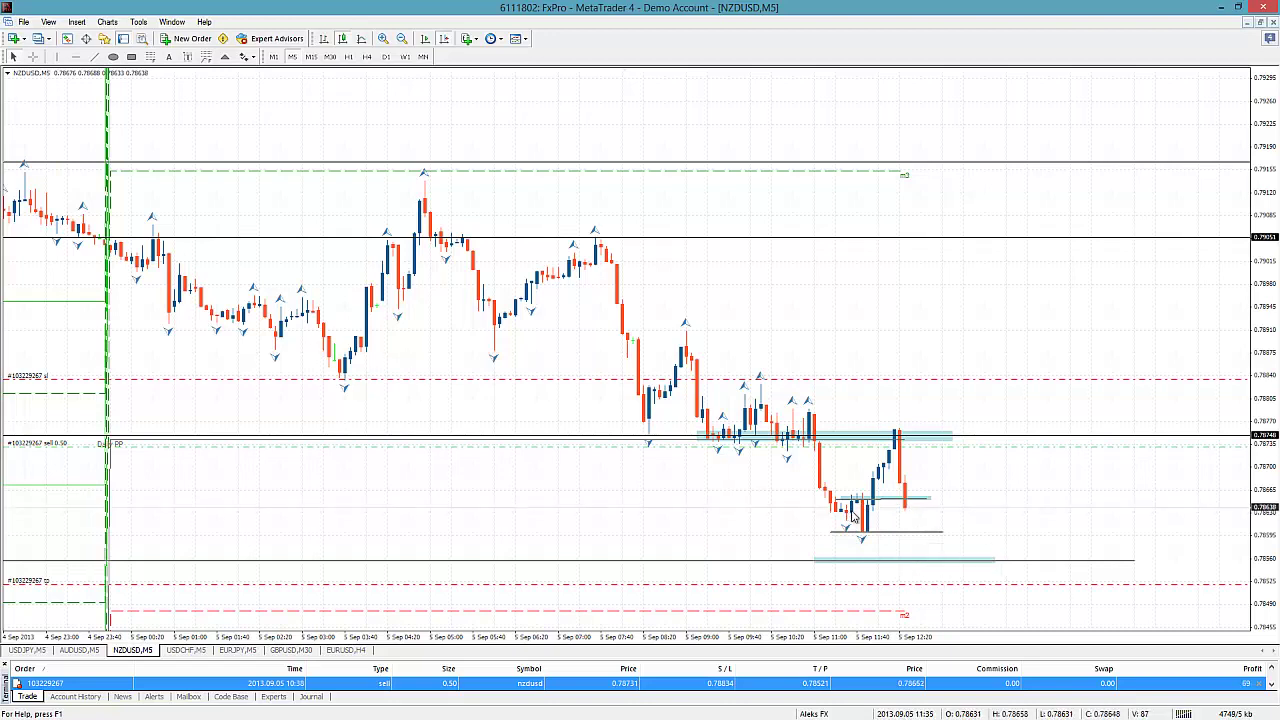
mouse_move(916, 506)
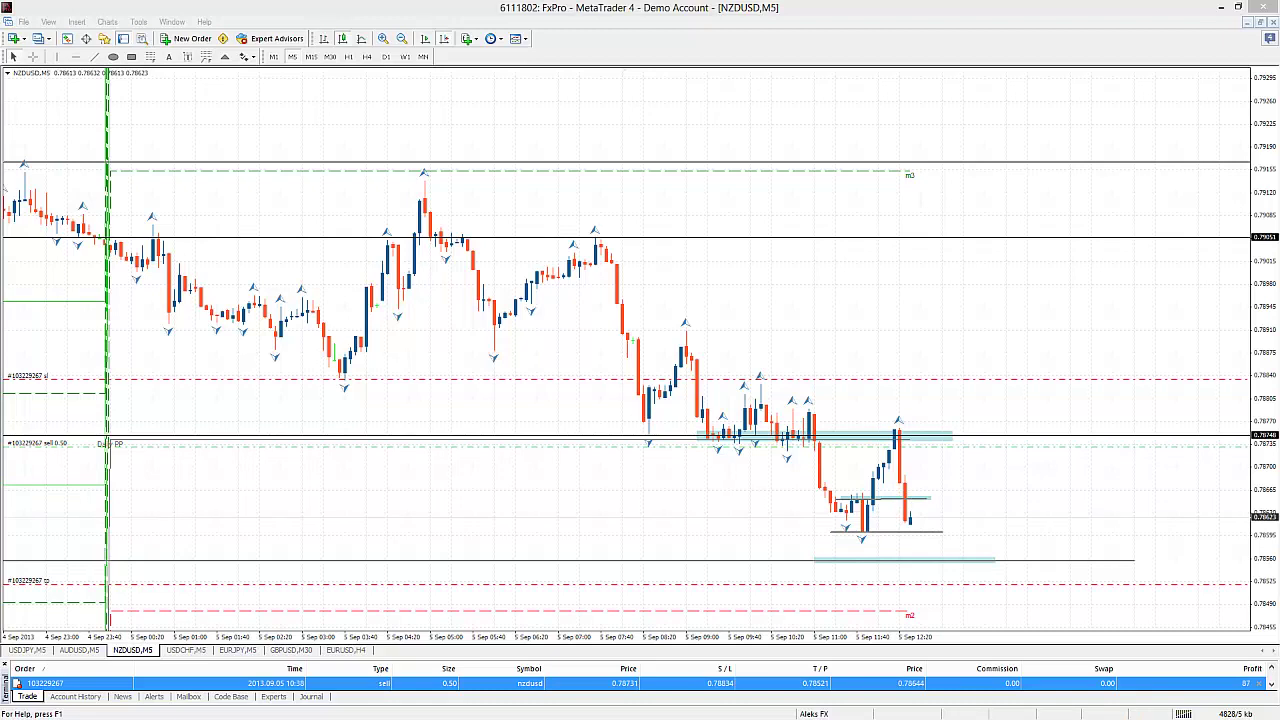
click(330, 57)
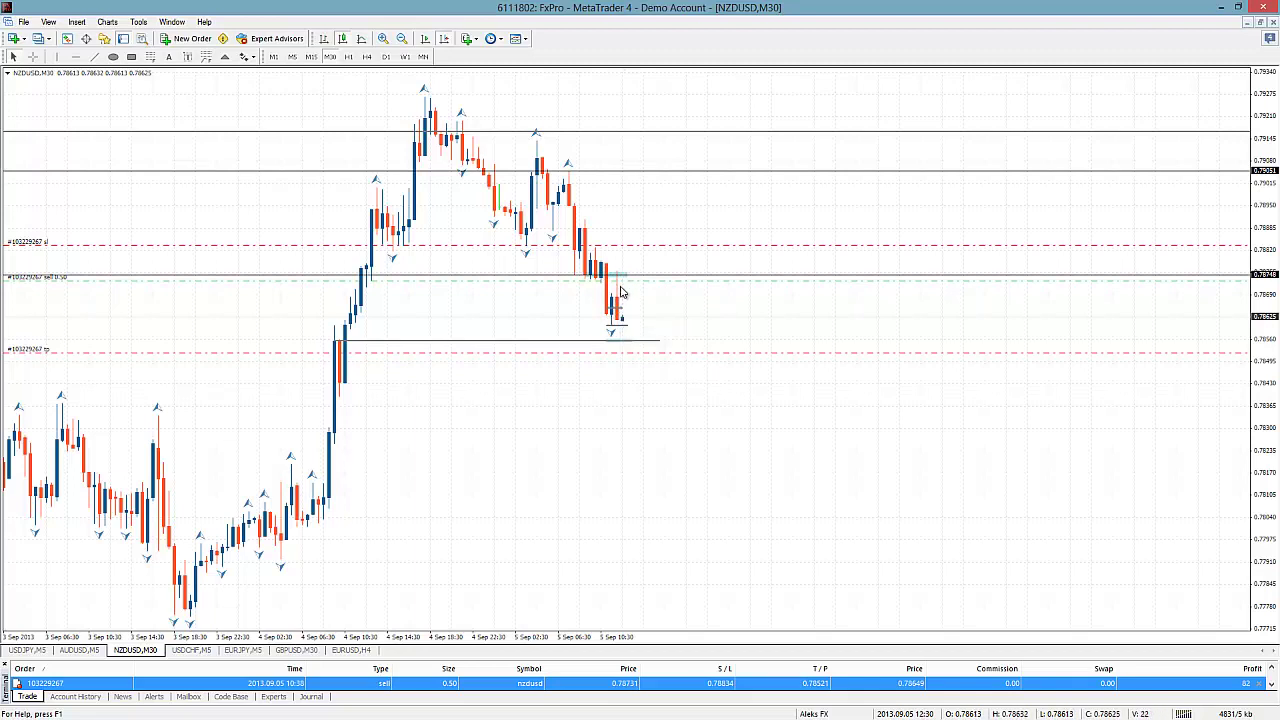
click(292, 56)
click(444, 39)
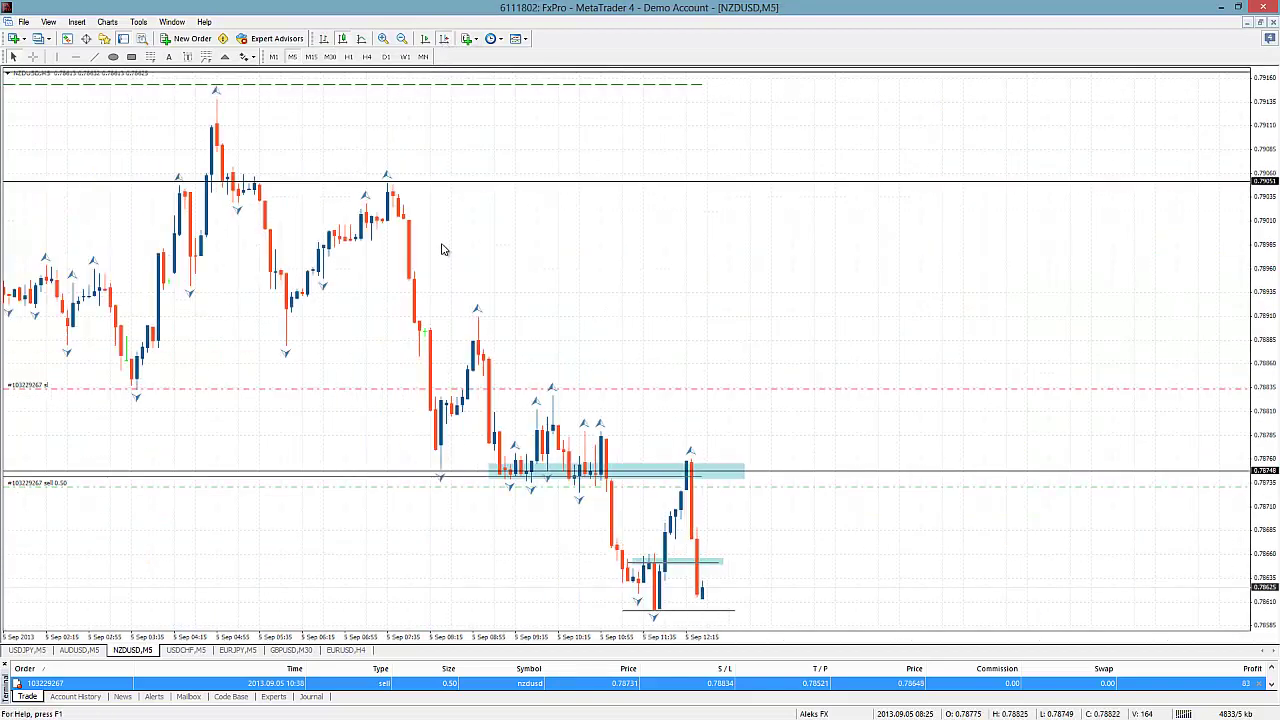
scroll(444, 249, up, 3)
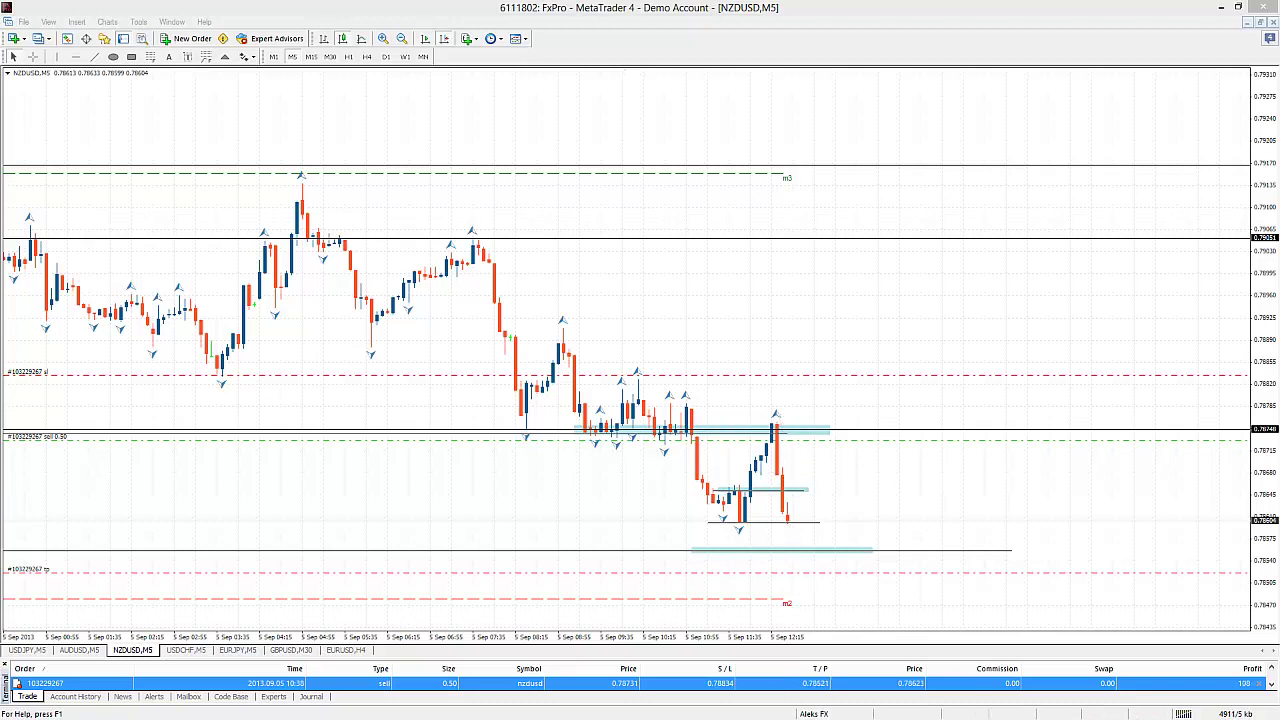
Step: Tighten the 0.50-lot sell's stop loss to 0.78805 and rescale the price axis to show the take-profit line
double_click(846, 683)
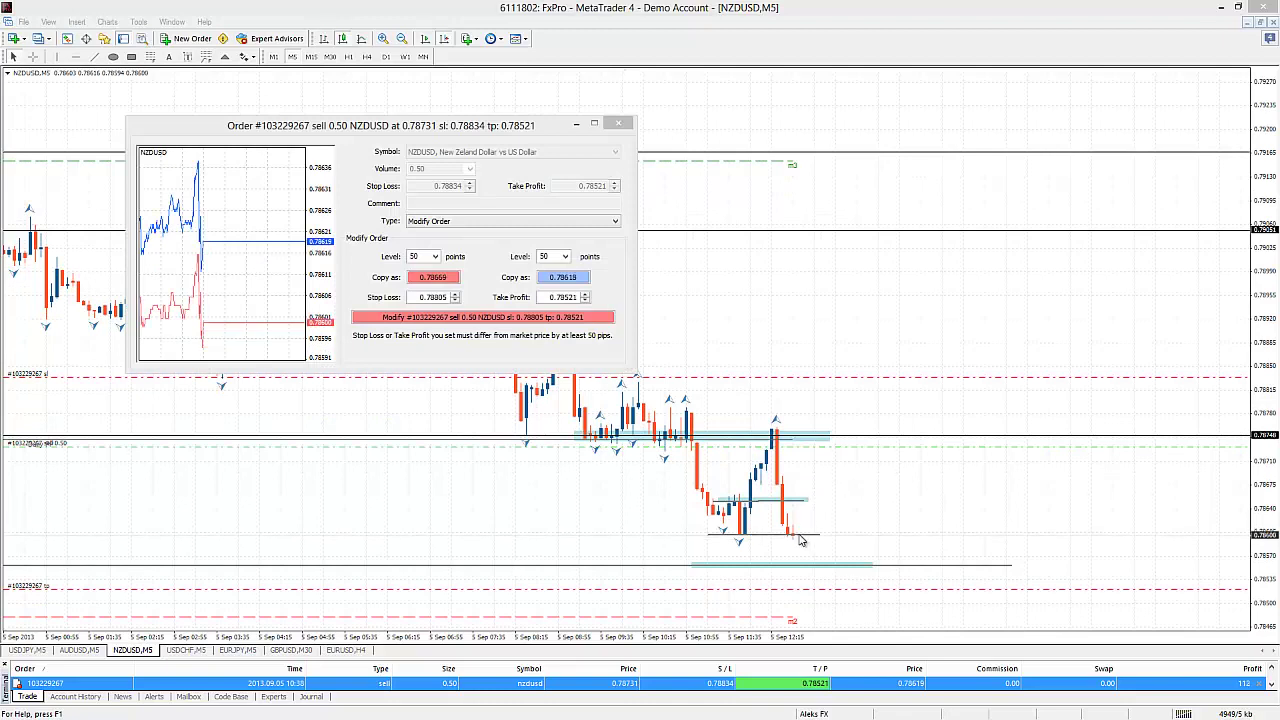
click(489, 317)
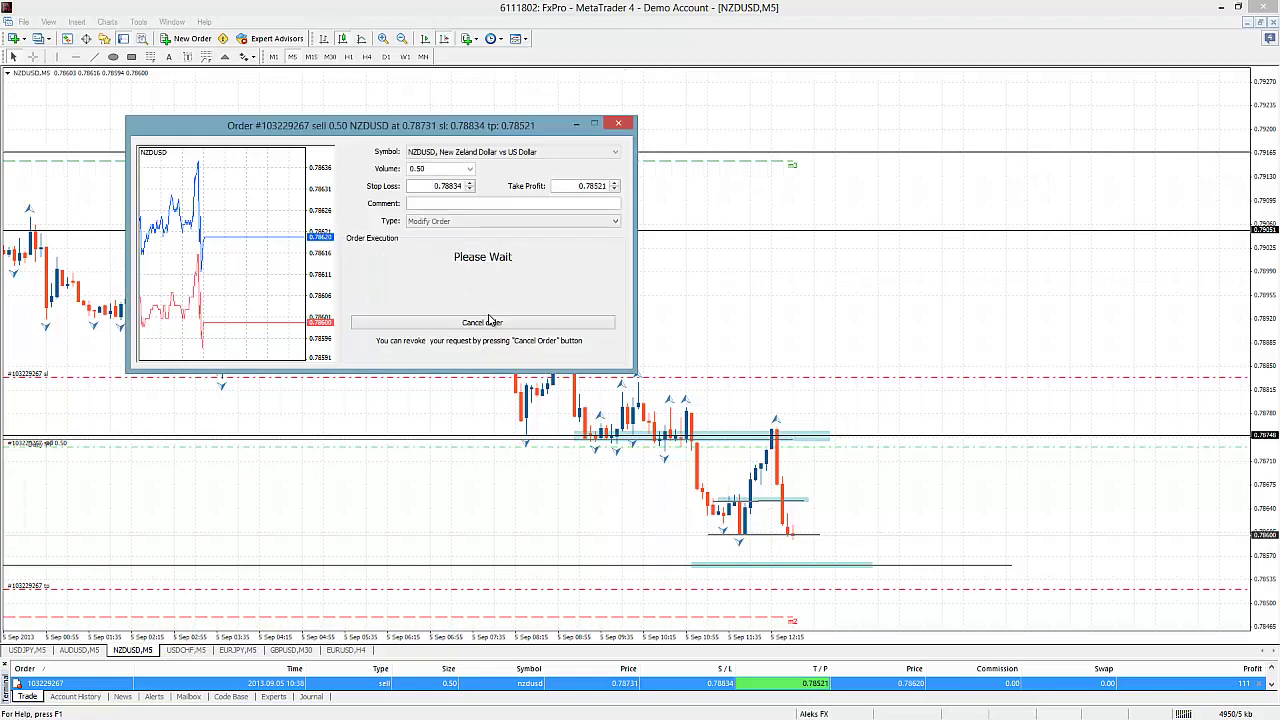
middle_click(791, 414)
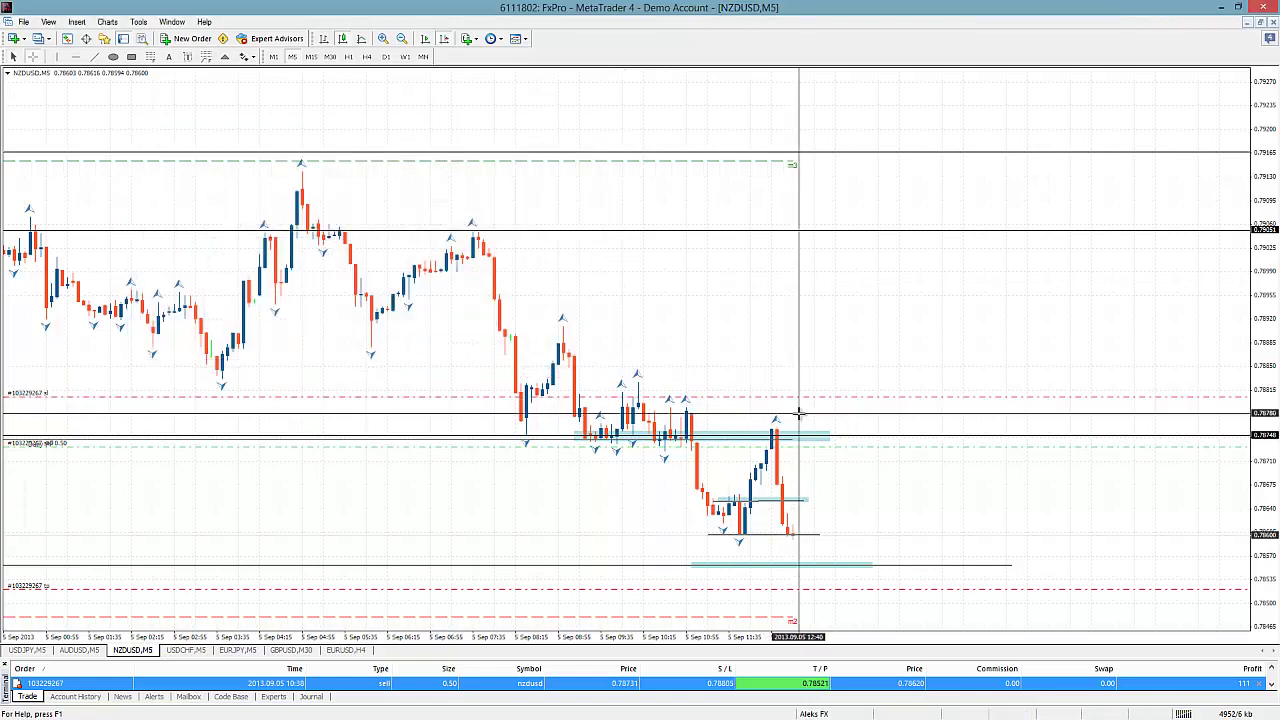
click(830, 450)
mouse_move(1271, 514)
mouse_down()
mouse_move(1270, 490)
mouse_move(1266, 505)
mouse_up()
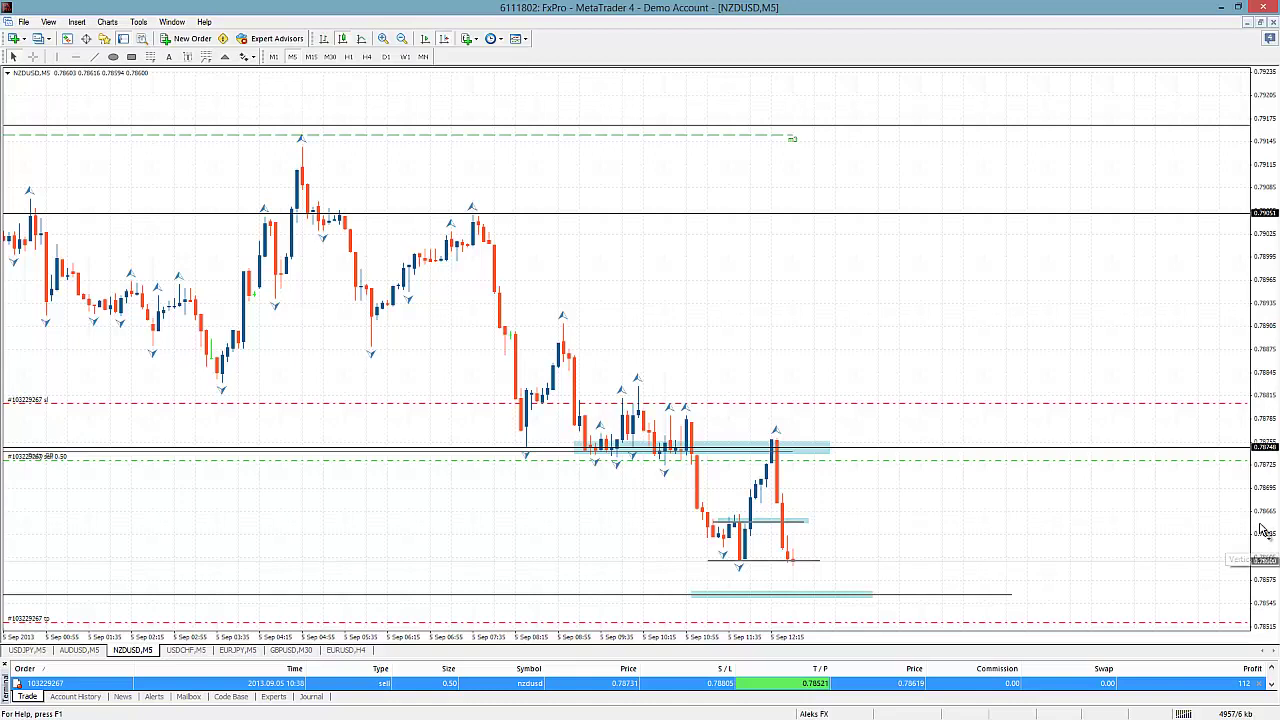
drag(1265, 530, 1267, 541)
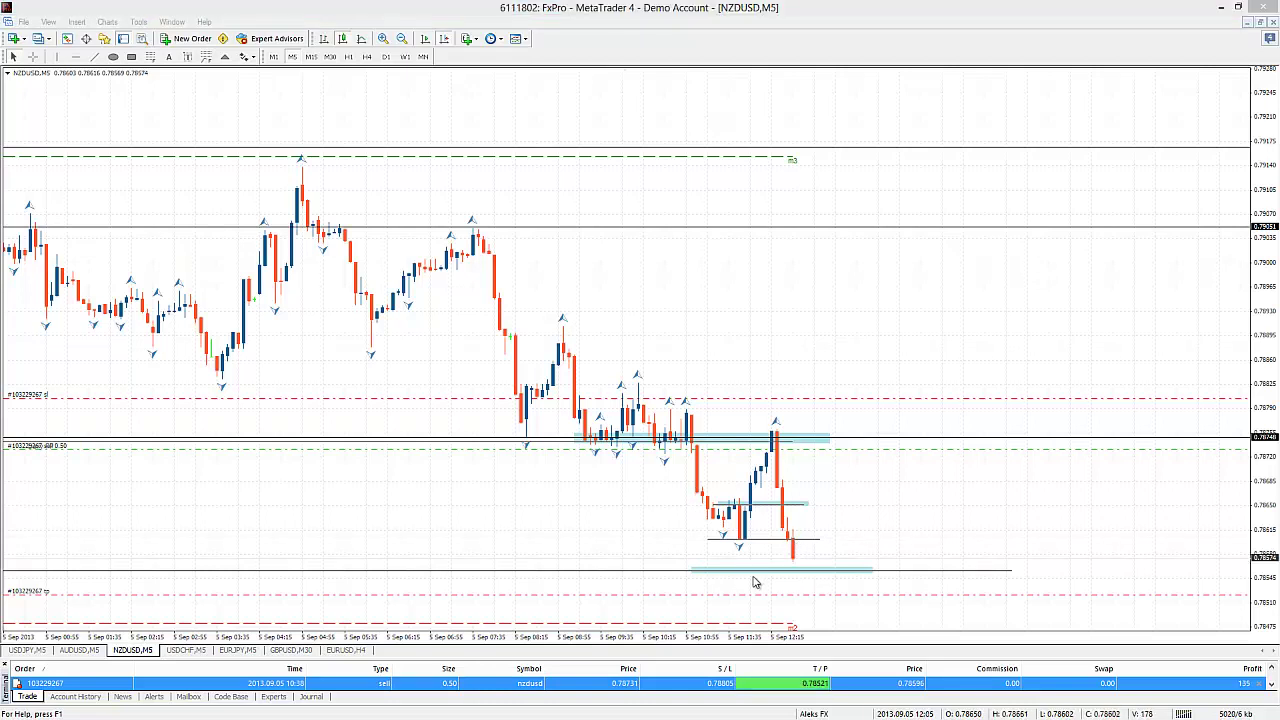
click(330, 56)
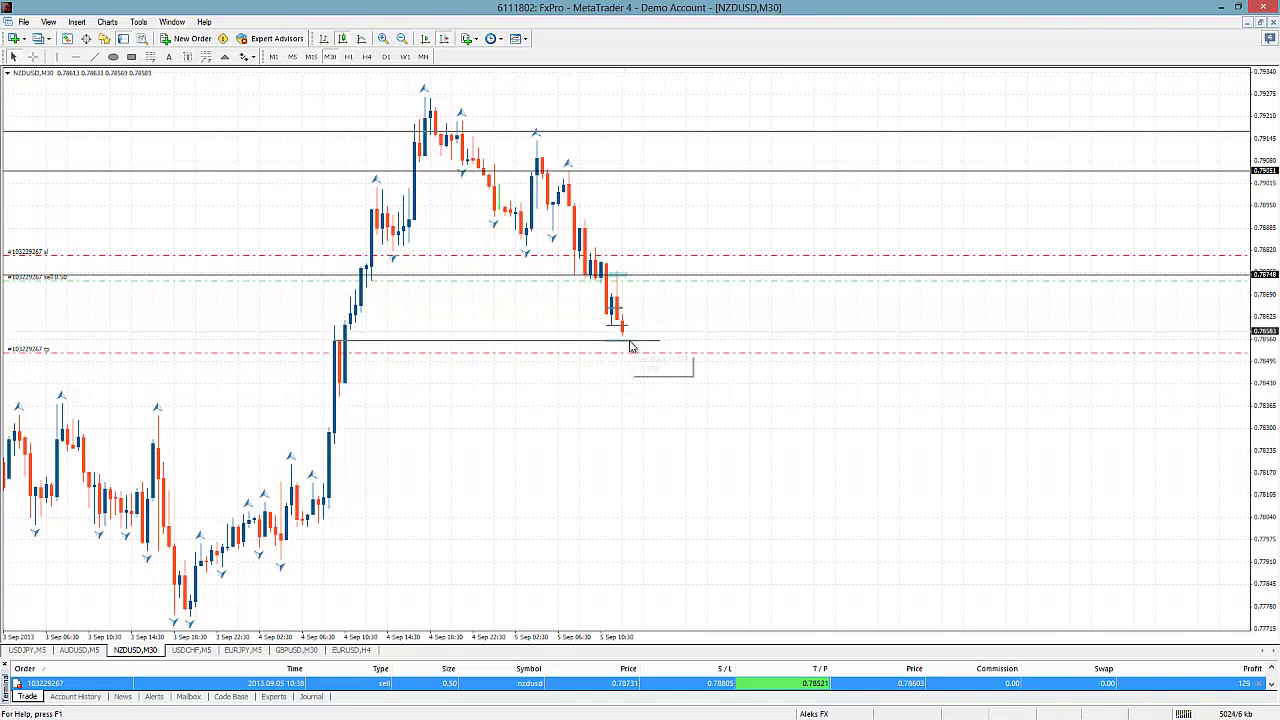
click(292, 56)
click(447, 39)
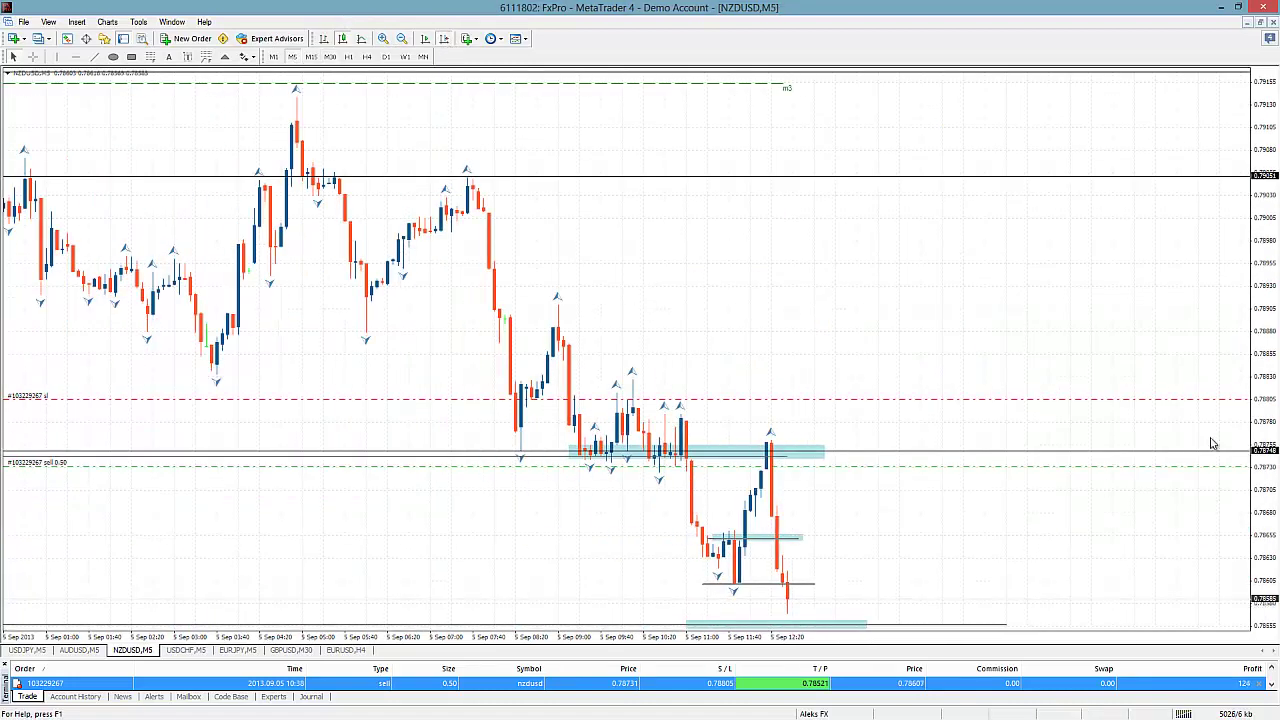
drag(1267, 405, 1267, 420)
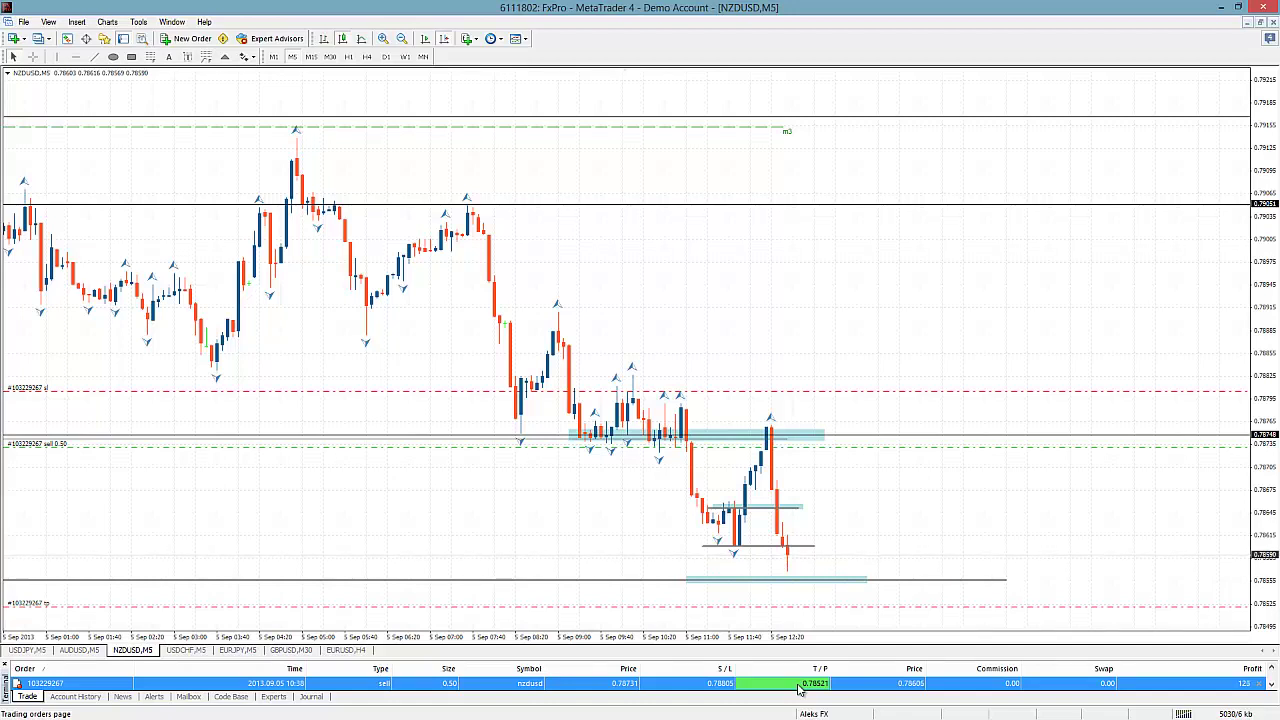
Step: Close the remaining 0.50-lot NZDUSD sell using Close Order from its row's menu
right_click(798, 686)
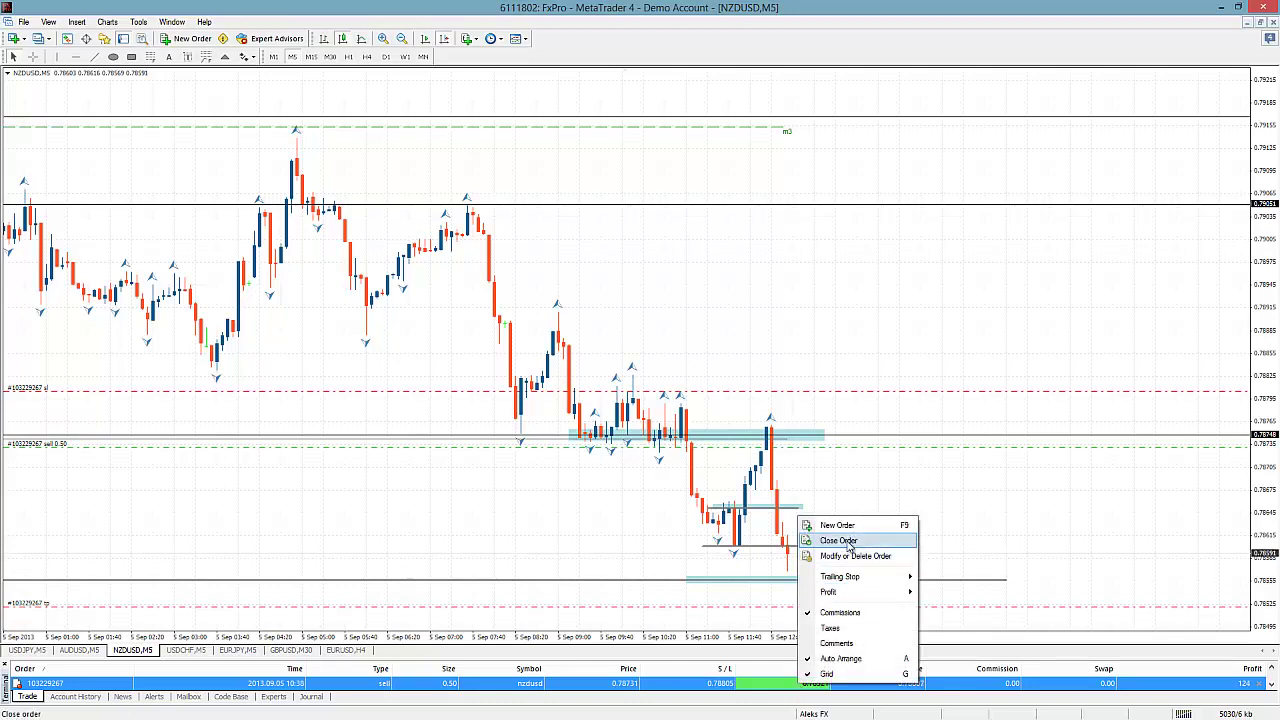
click(848, 543)
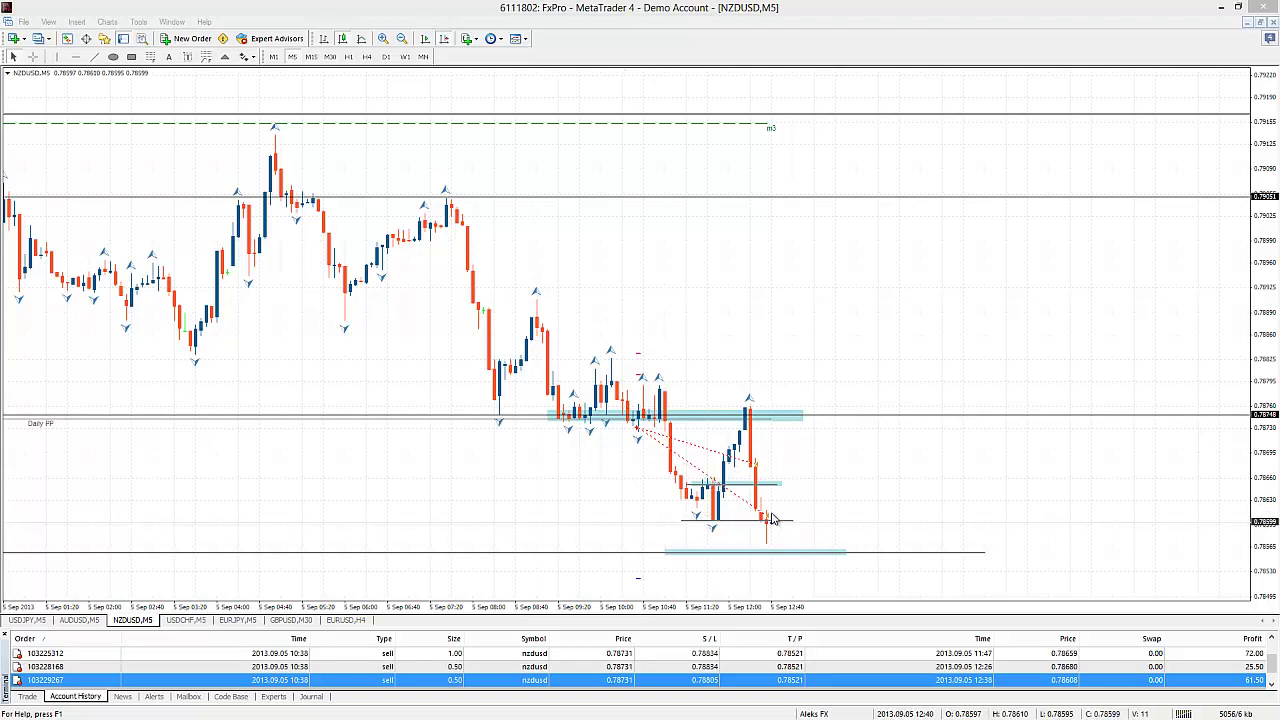
click(330, 56)
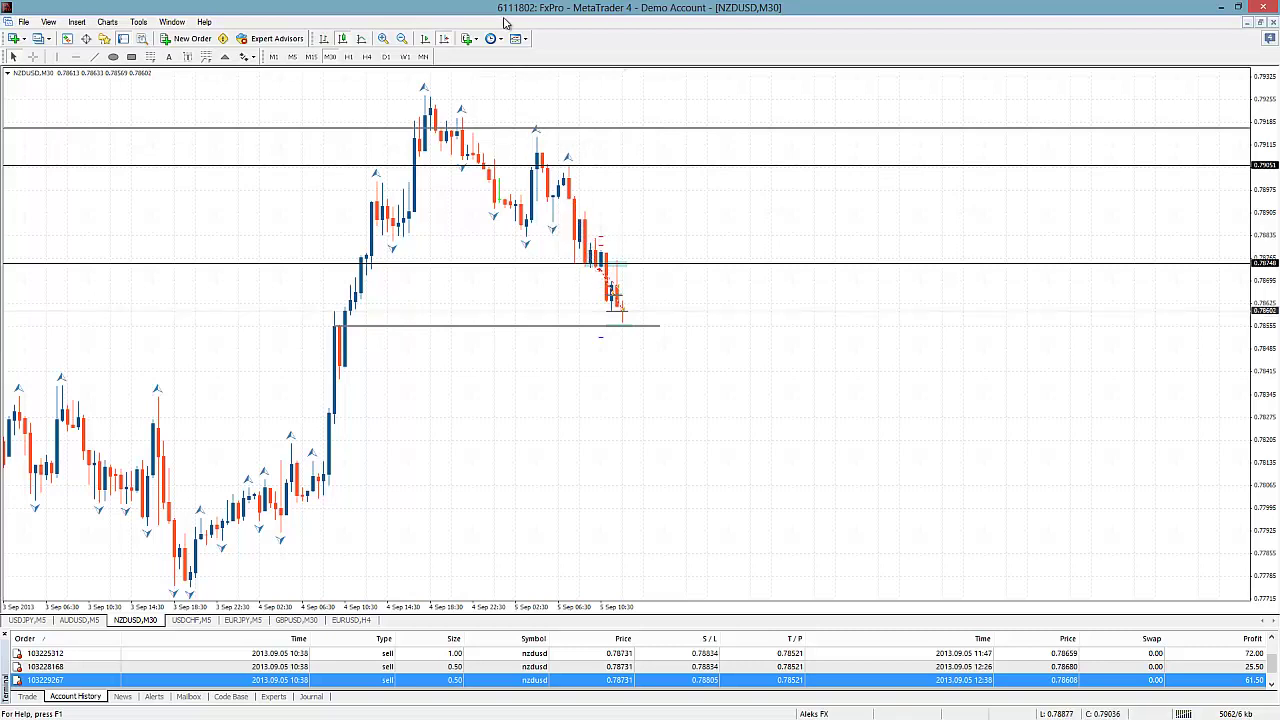
click(292, 57)
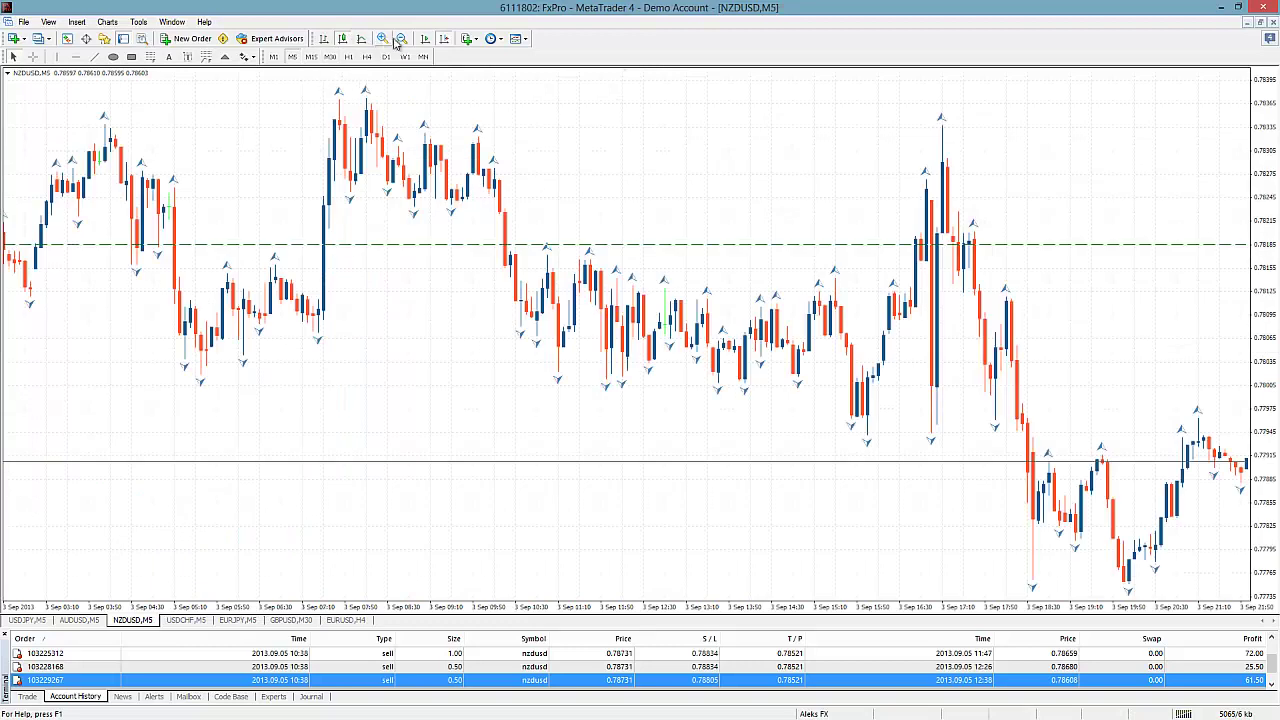
click(444, 38)
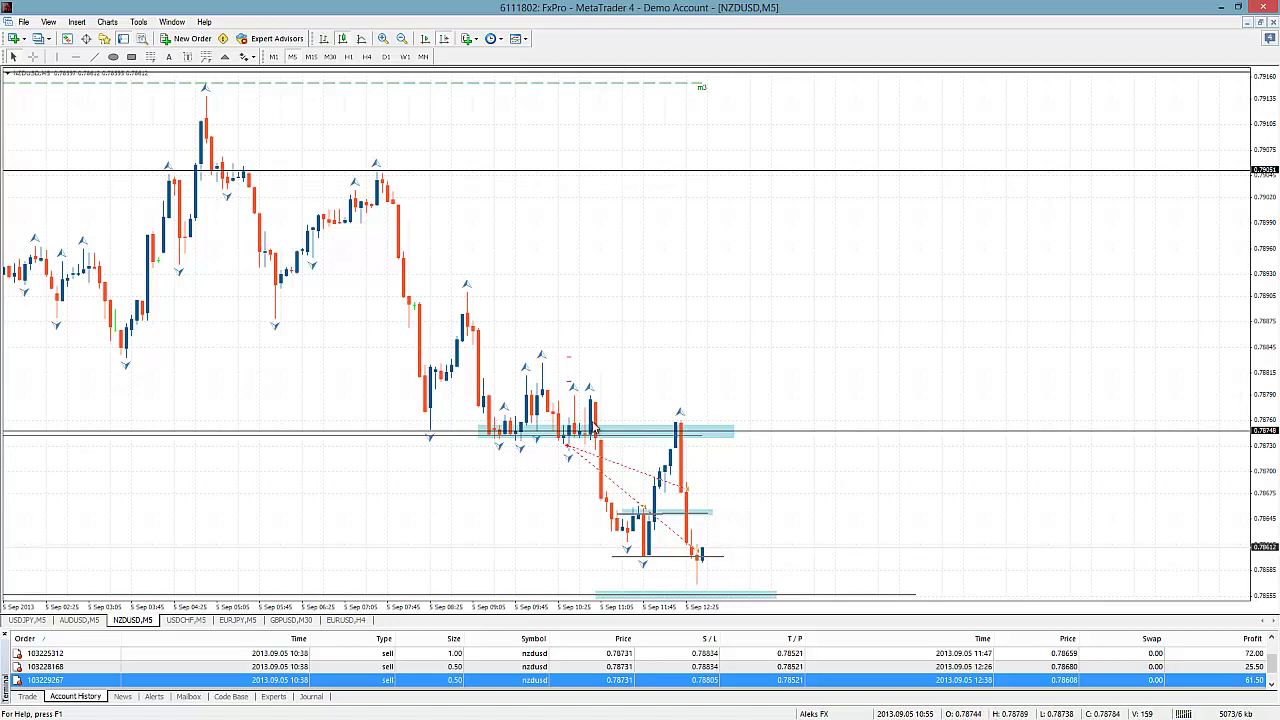
drag(1262, 400, 1260, 432)
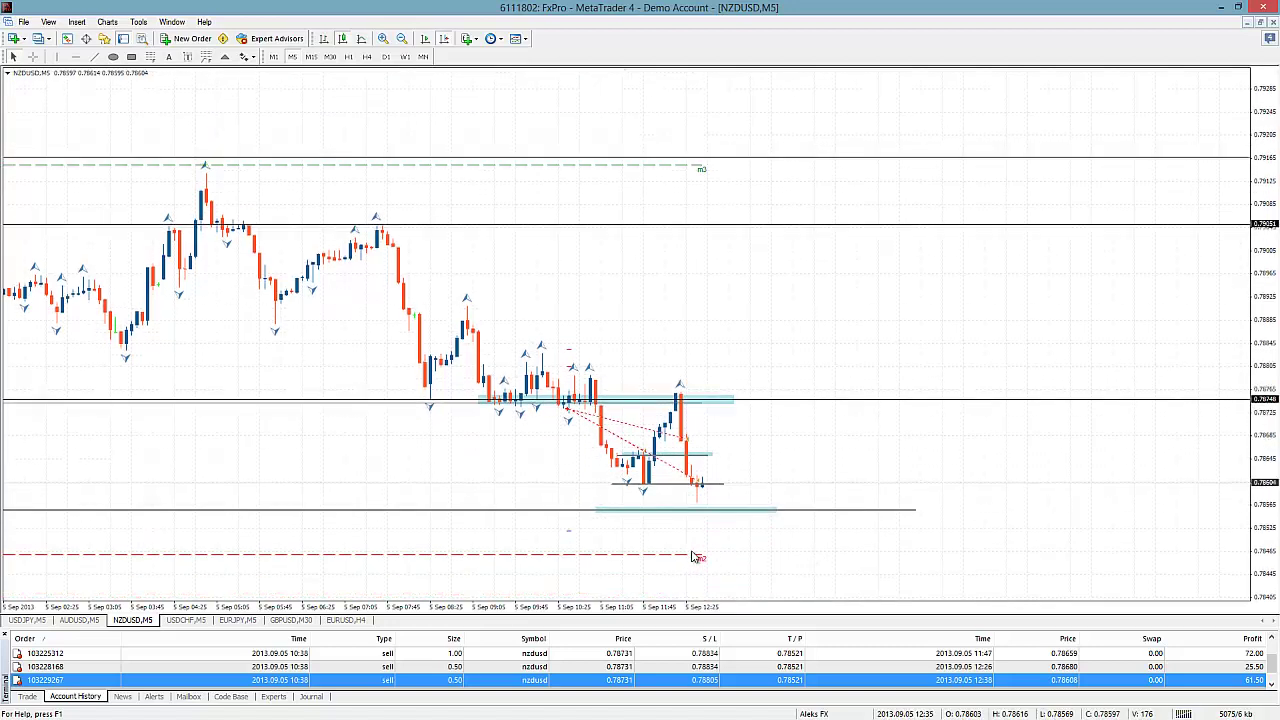
drag(1260, 480, 1260, 366)
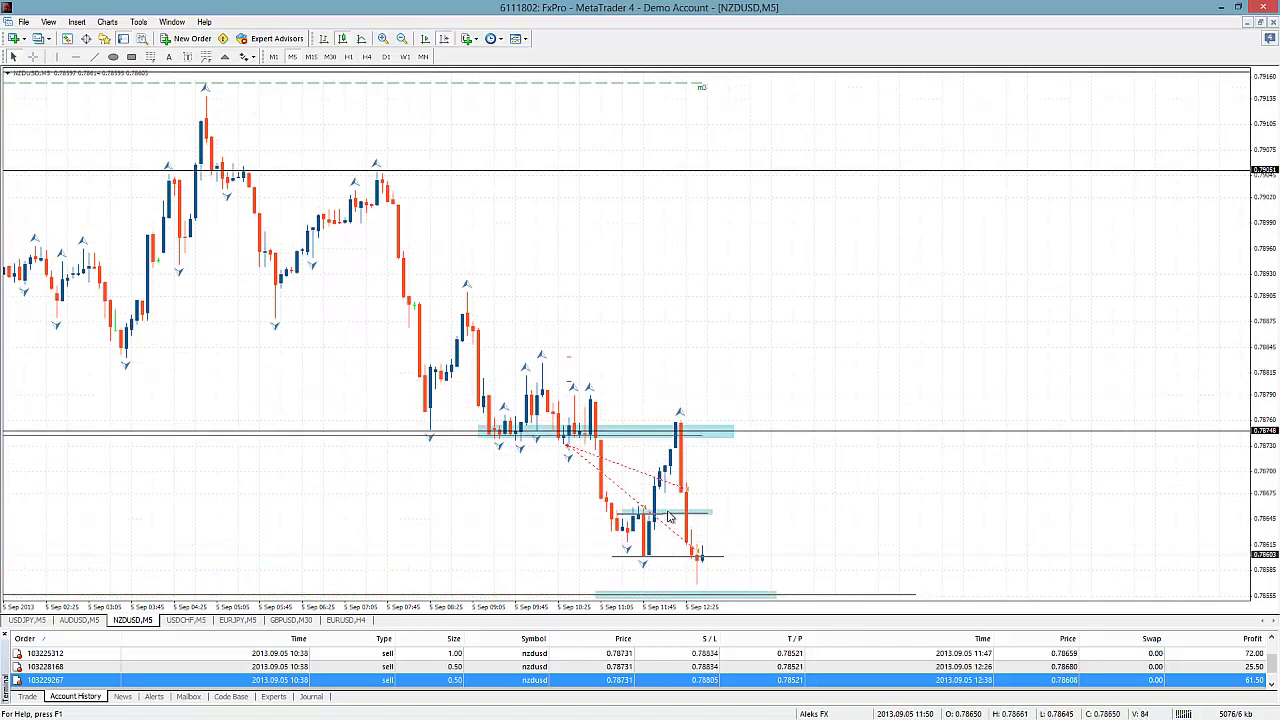